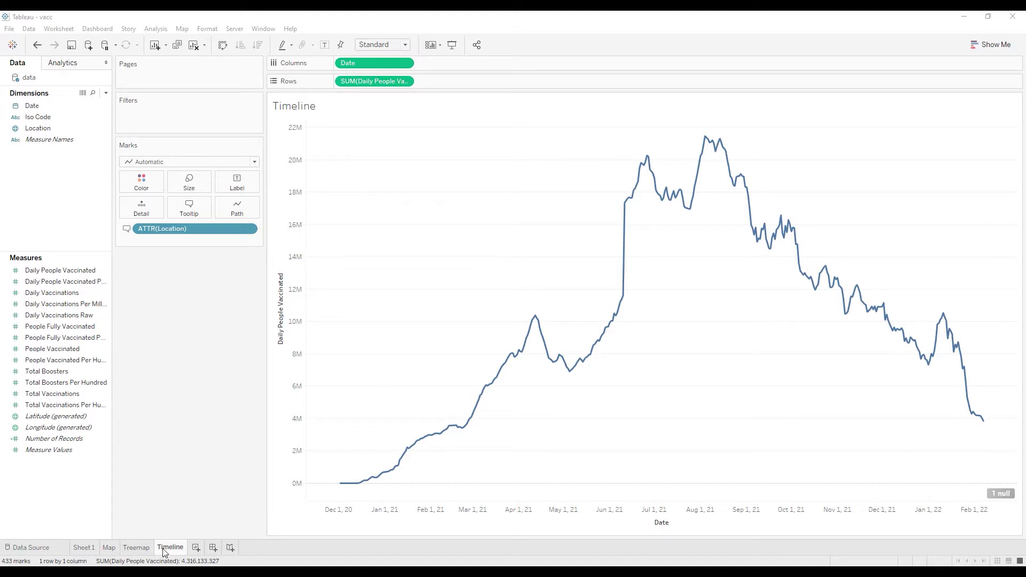
- Display the Show Me panel beside the Timeline's daily-people-vaccinated line chart with Ctrl+1
mouse_move(620, 217)
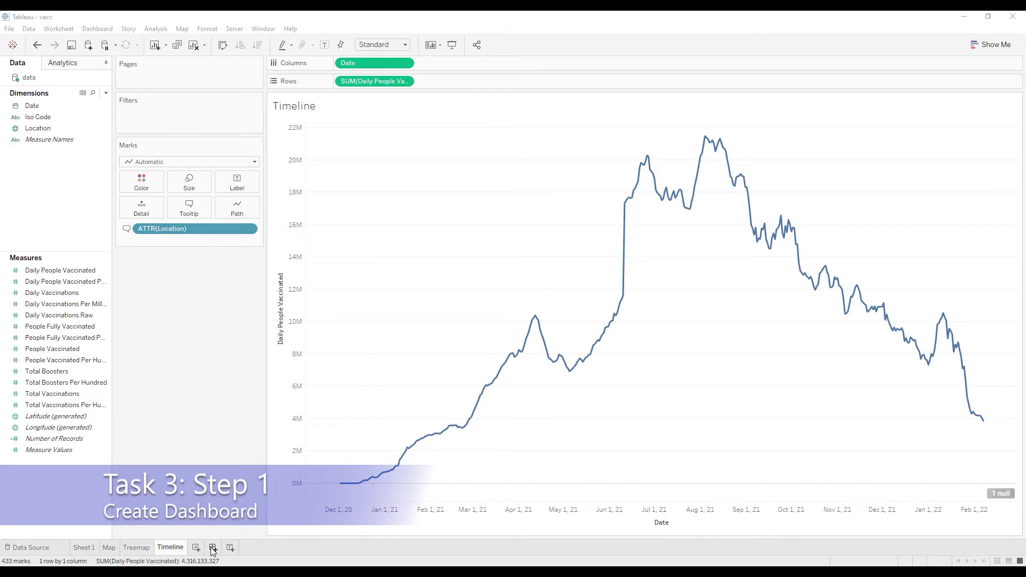
key("ctrl+1")
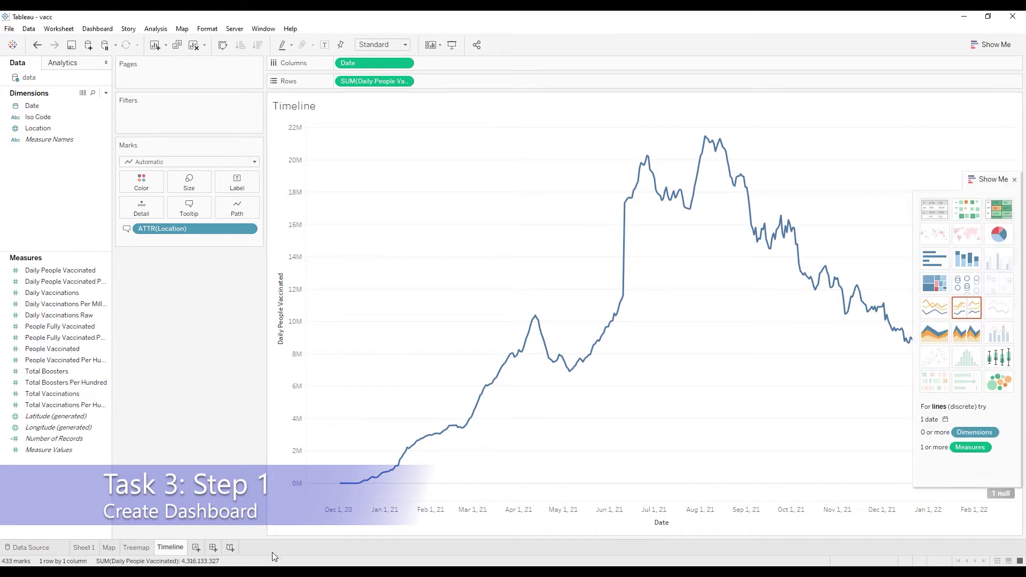
- Add a new dashboard and rename its tab to 'Daily Vaccination Dashboard'
left_click(212, 547)
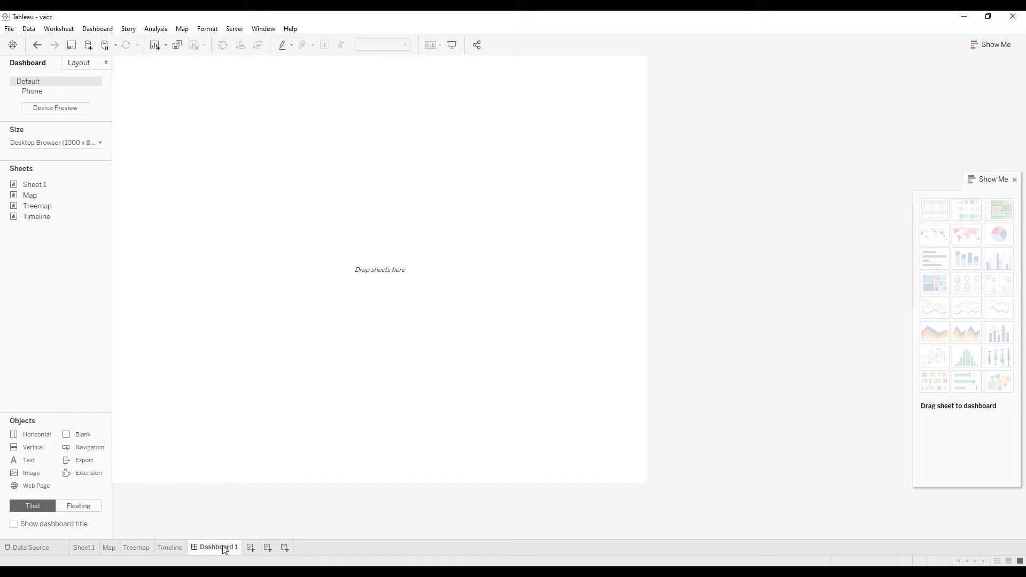
right_click(223, 545)
left_click(274, 413)
type("Daily Vaccination Das")
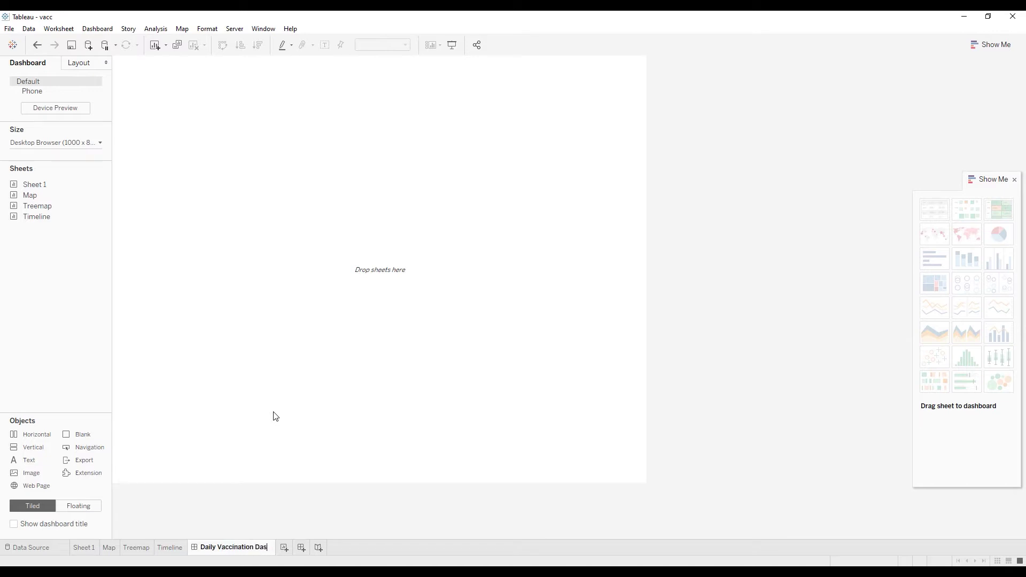
type("hboard")
key("Return")
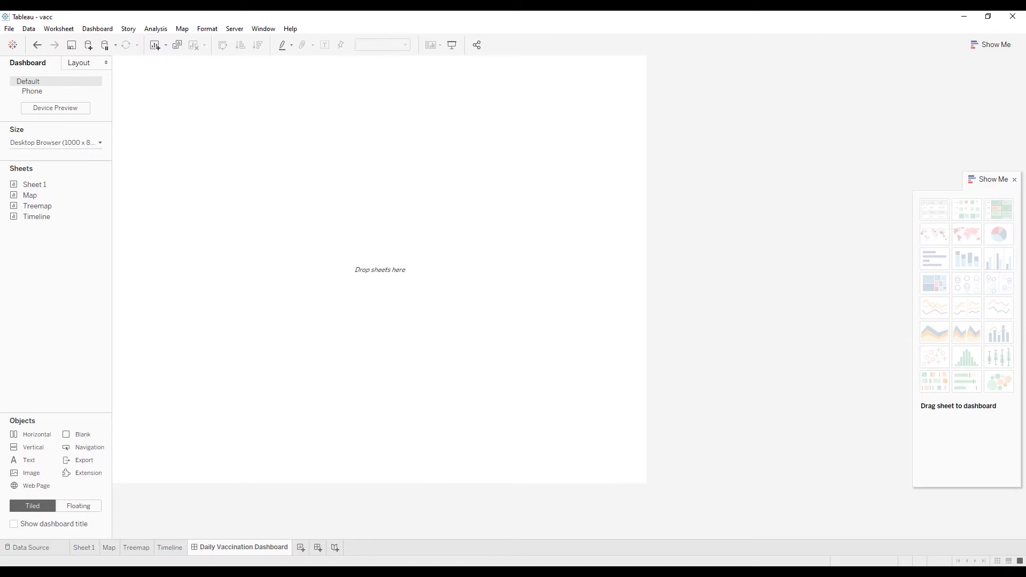
- Place the Map and Treemap sheets side by side, with a shortened Timeline along the bottom
mouse_move(85, 197)
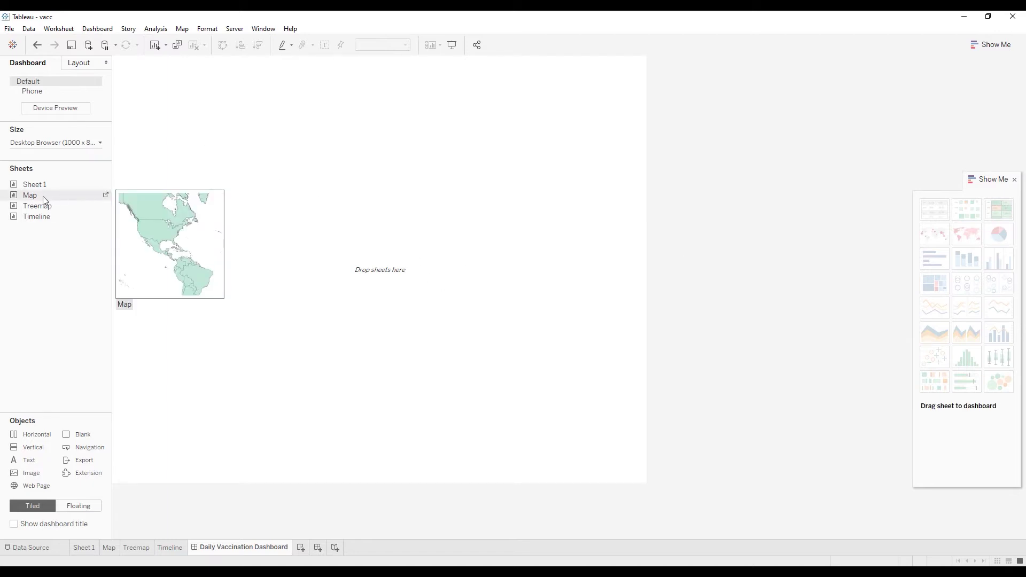
left_click_drag(44, 199, 184, 213)
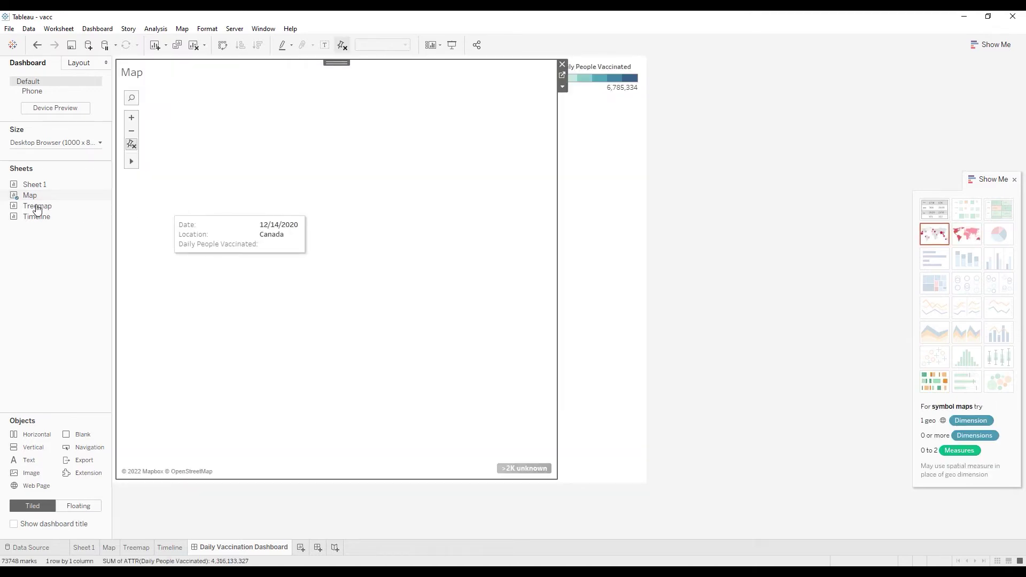
left_click_drag(37, 209, 523, 228)
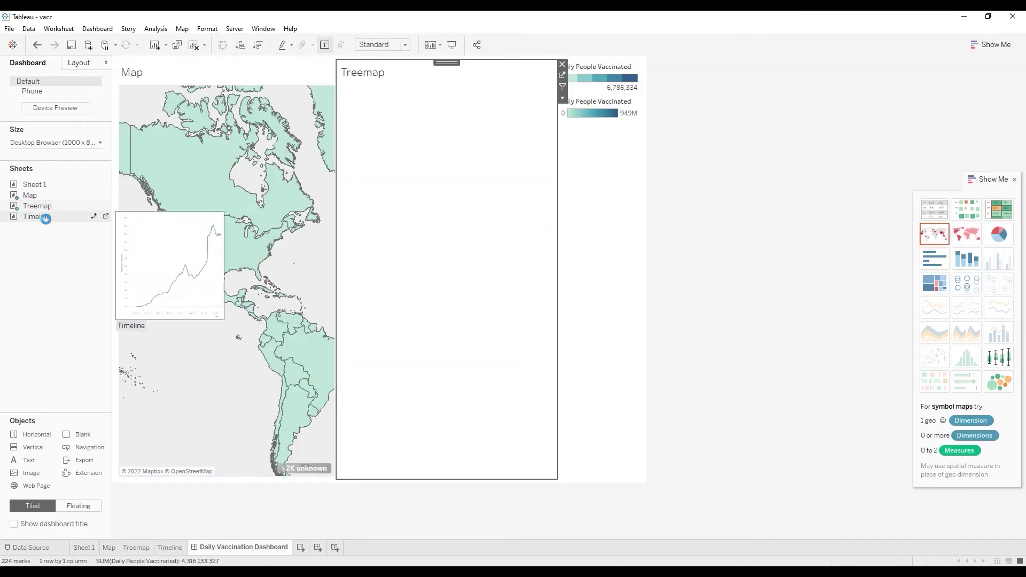
left_click_drag(46, 218, 325, 469)
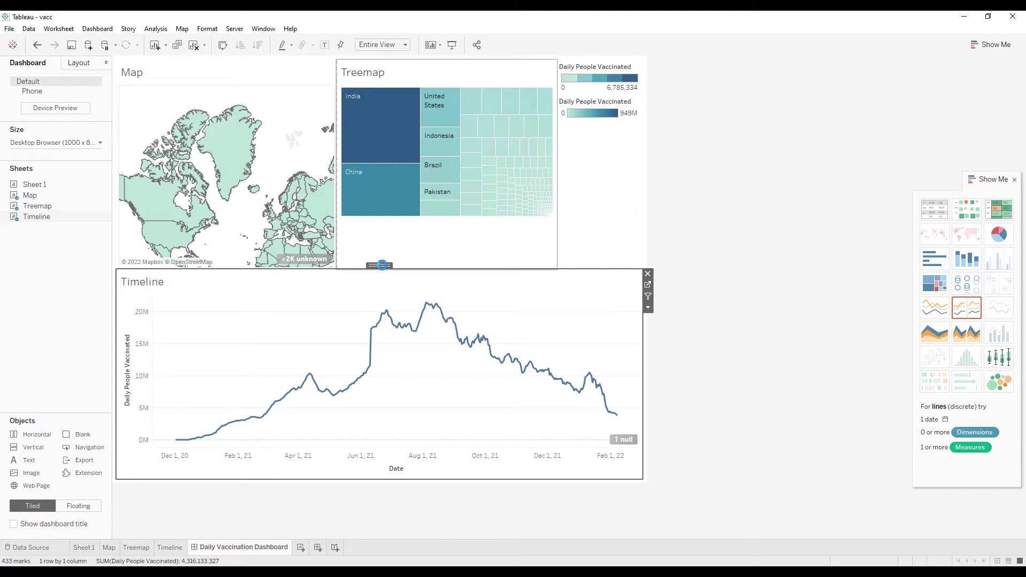
left_click_drag(380, 265, 382, 319)
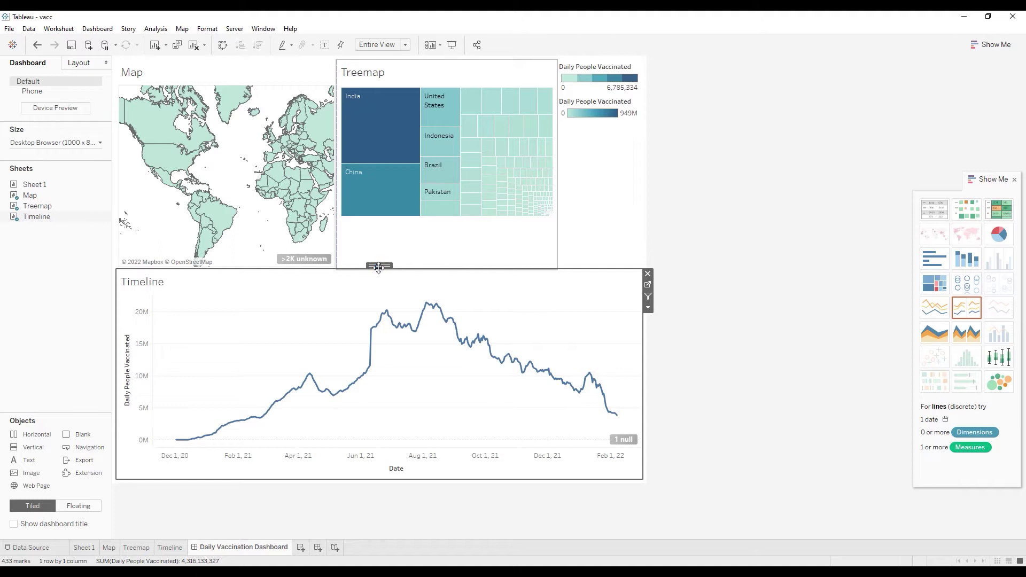
left_click_drag(378, 271, 378, 341)
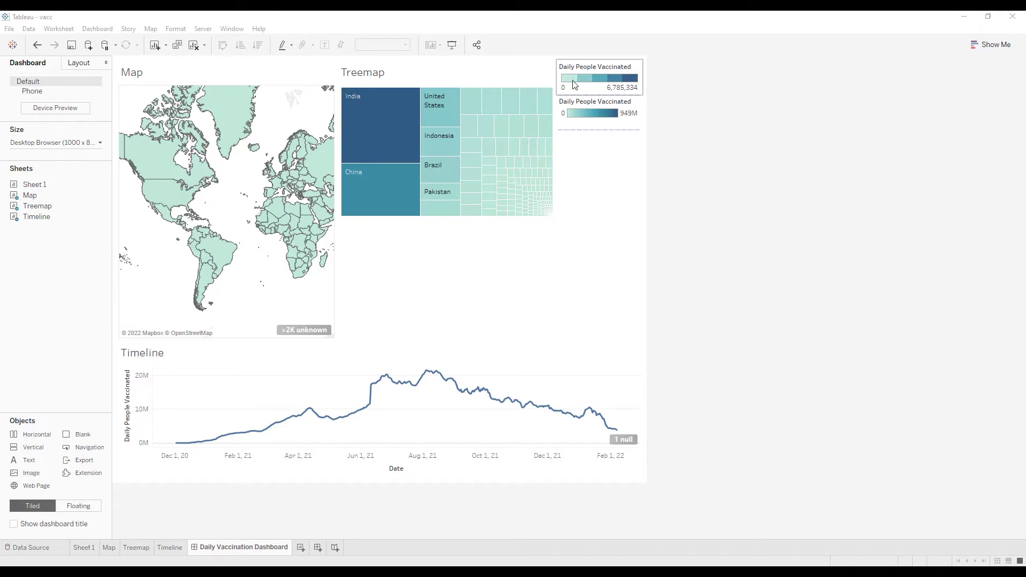
- Delete the second Daily People Vaccinated legend and move the remaining one across the top
left_click(639, 105)
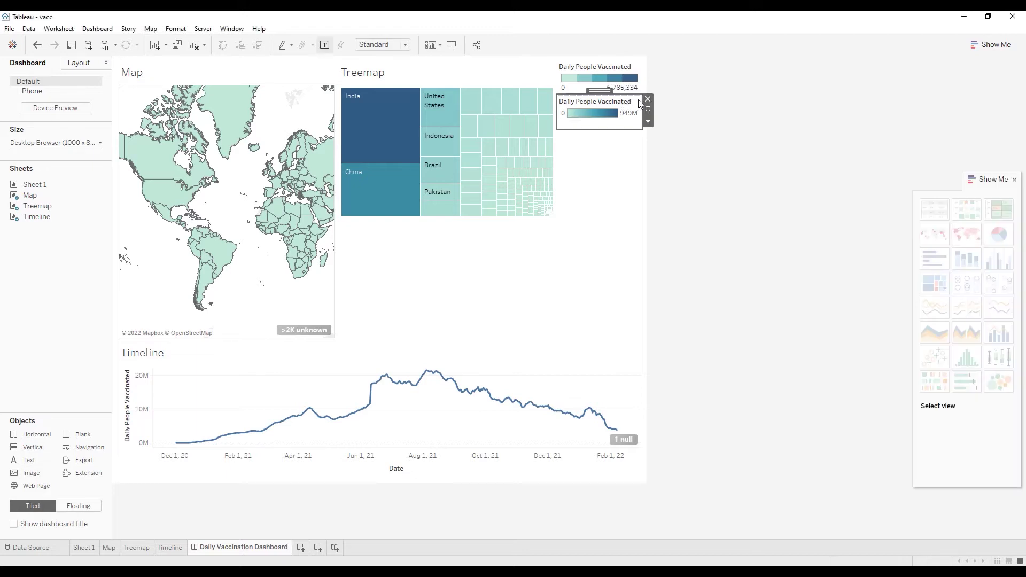
left_click(648, 99)
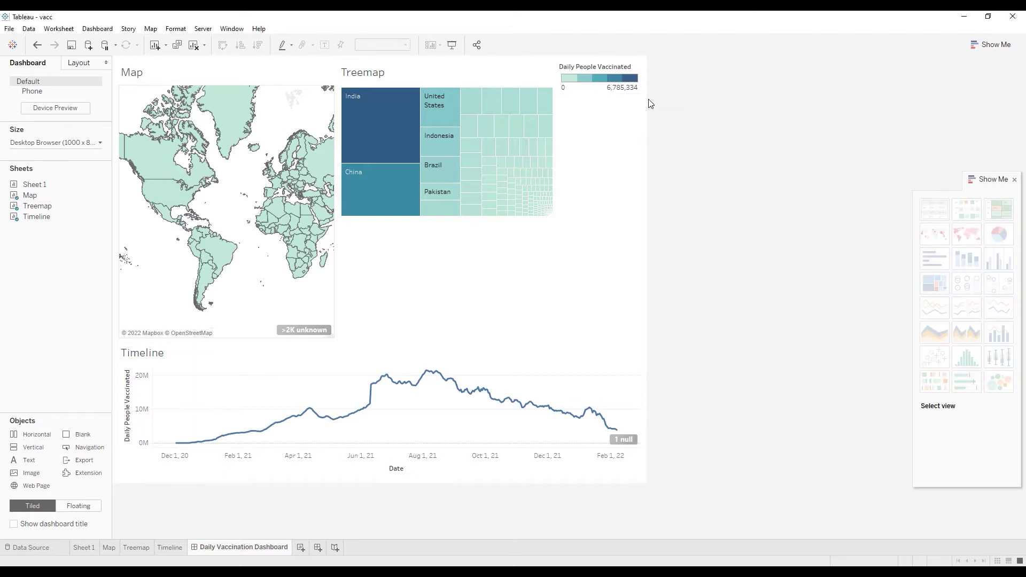
left_click(616, 65)
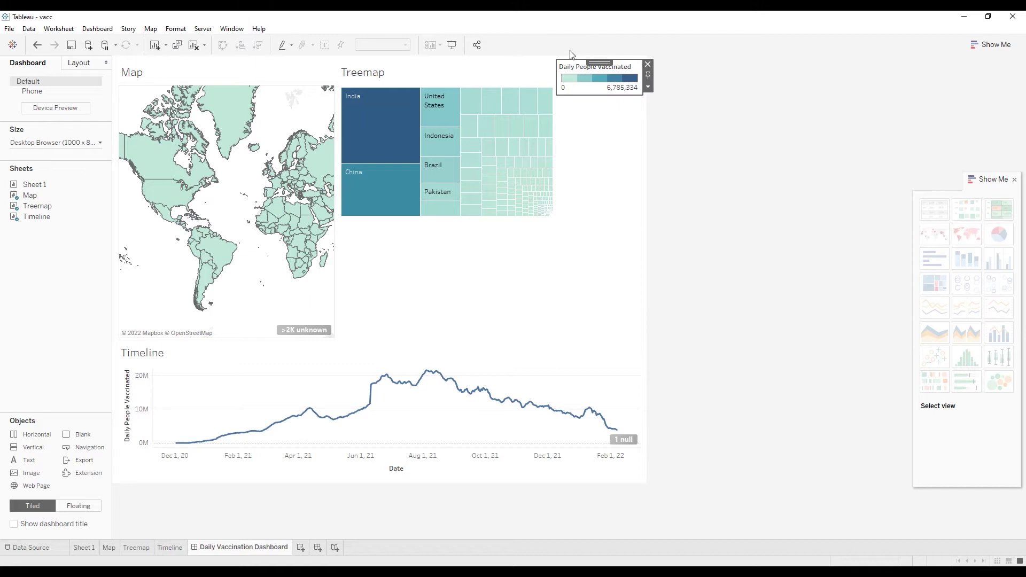
left_click_drag(598, 62, 351, 56)
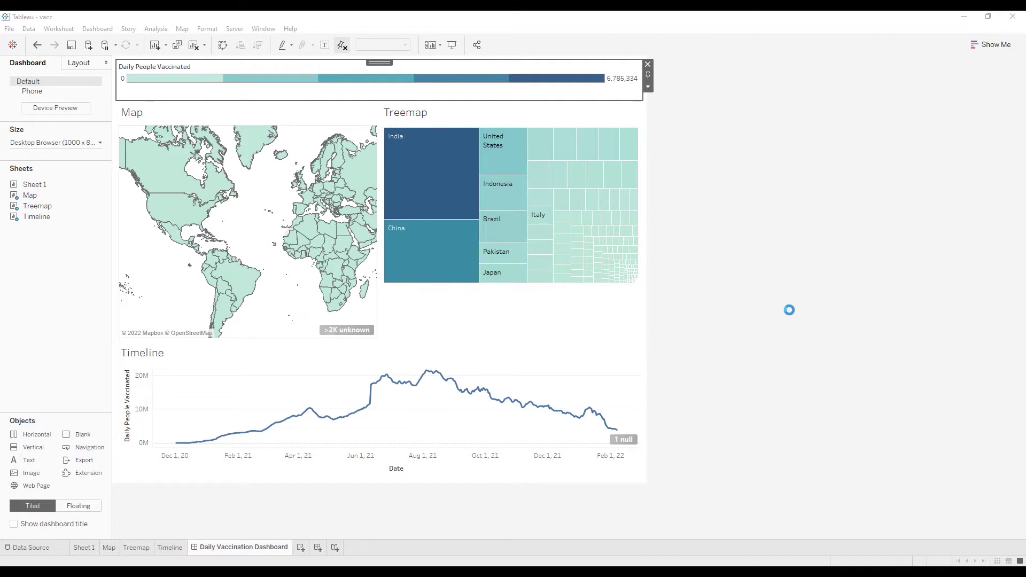
- Turn on Use as Filter for the Timeline and the Treemap, then deselect
left_click(478, 350)
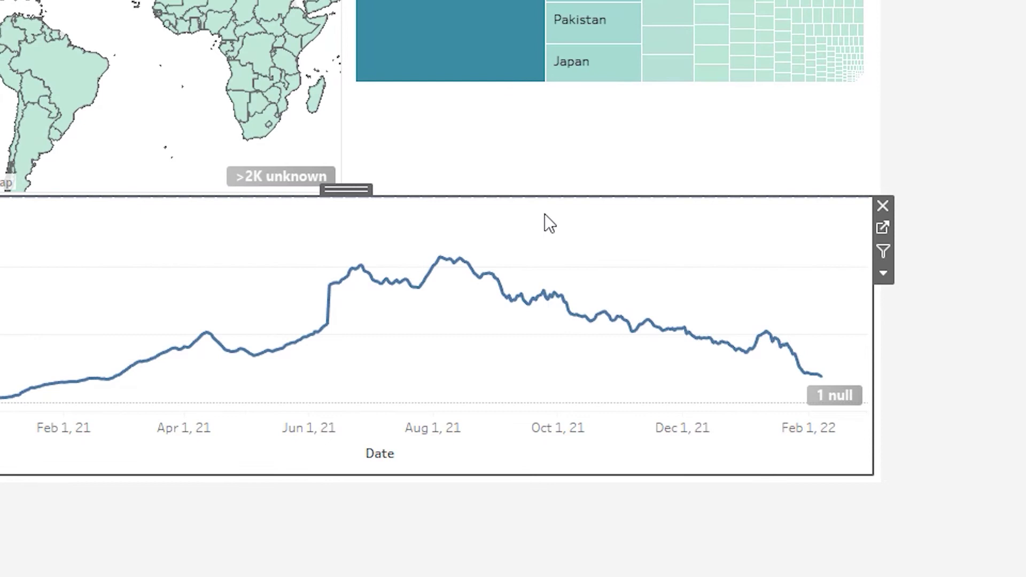
left_click(883, 250)
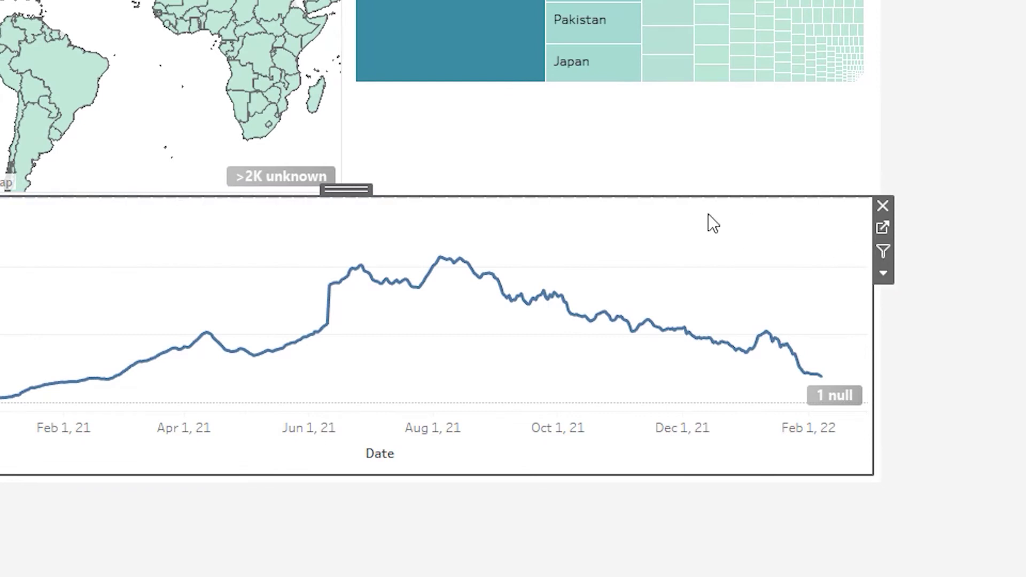
left_click(885, 249)
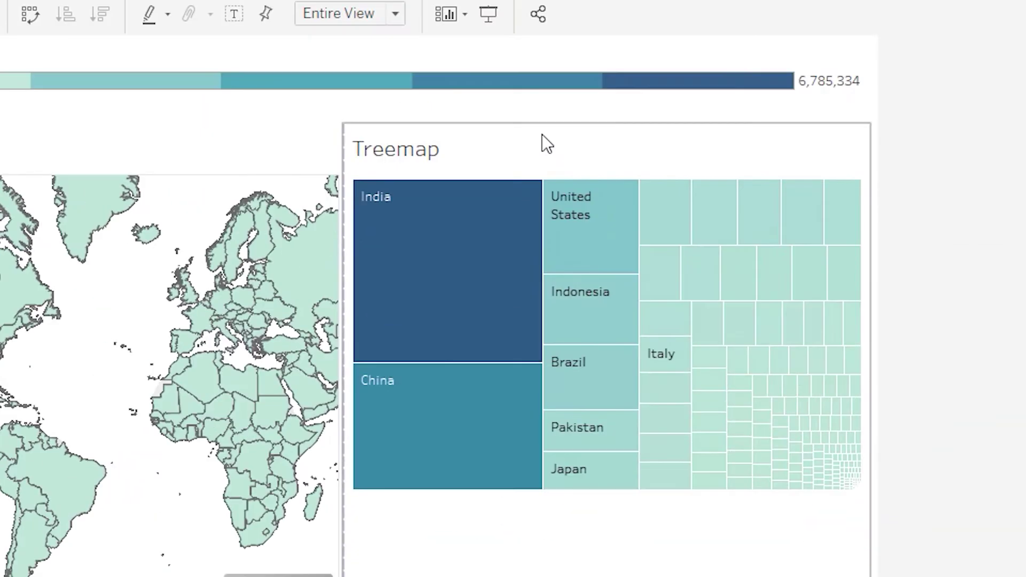
left_click(542, 134)
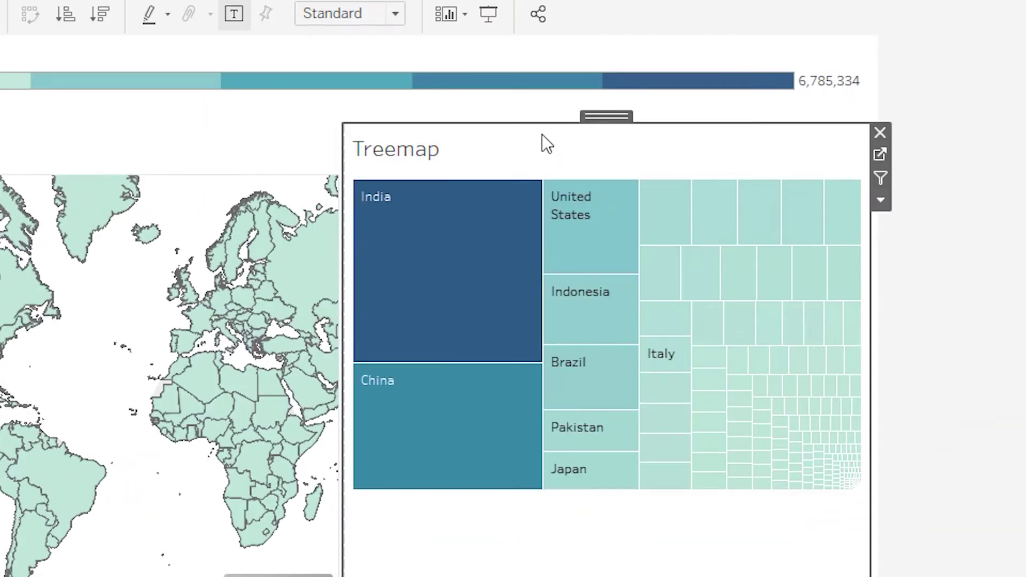
left_click(882, 179)
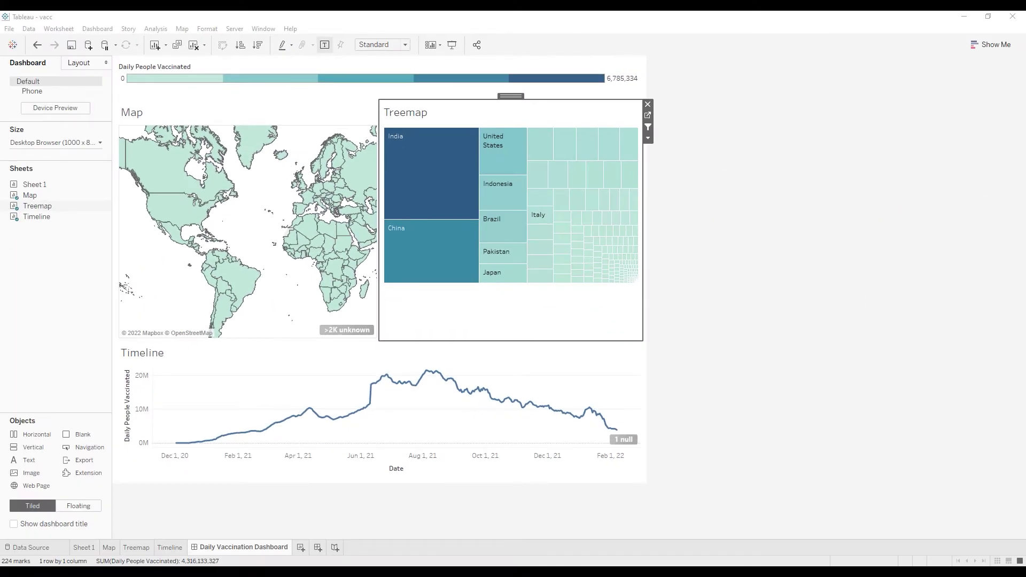
left_click(711, 20)
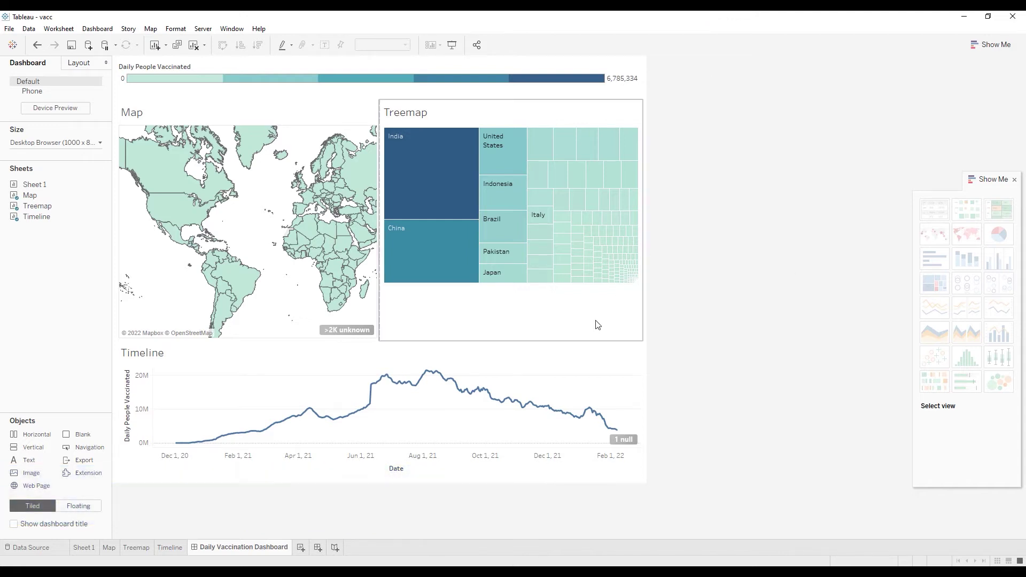
- Pick the Timeline's August 2021 peak point so the Treemap shows China and India largest
mouse_move(604, 420)
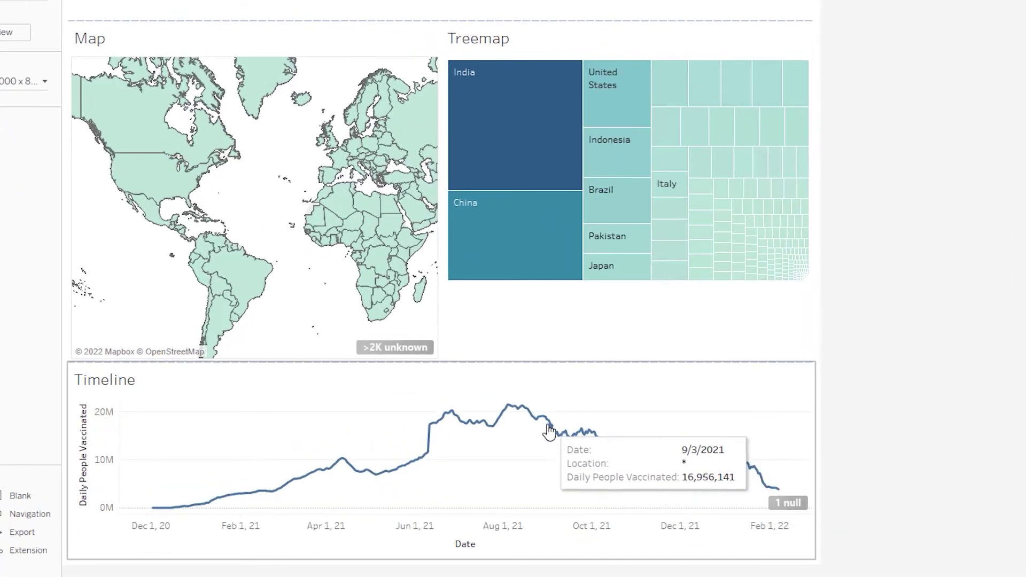
left_click(516, 410)
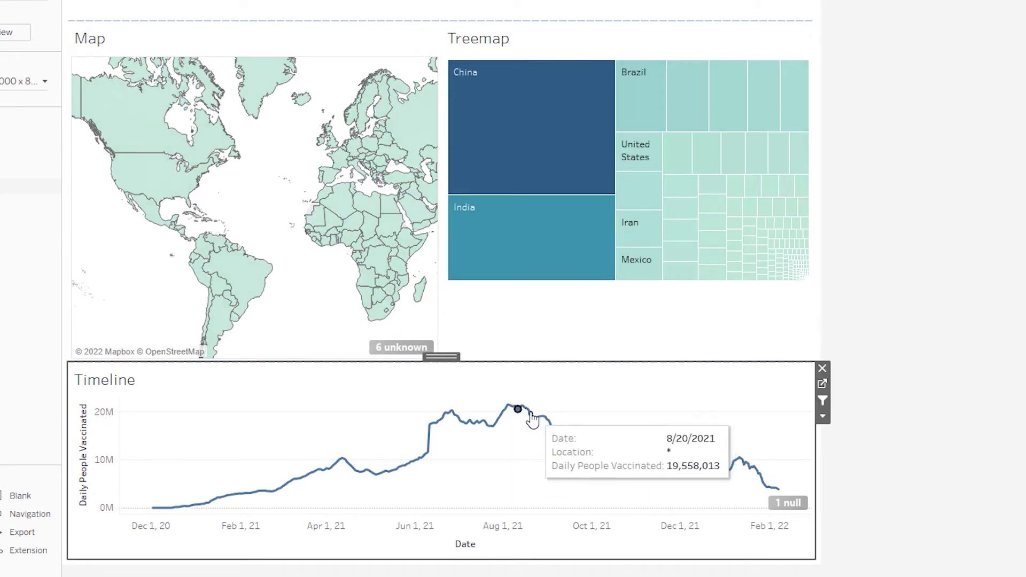
mouse_move(517, 413)
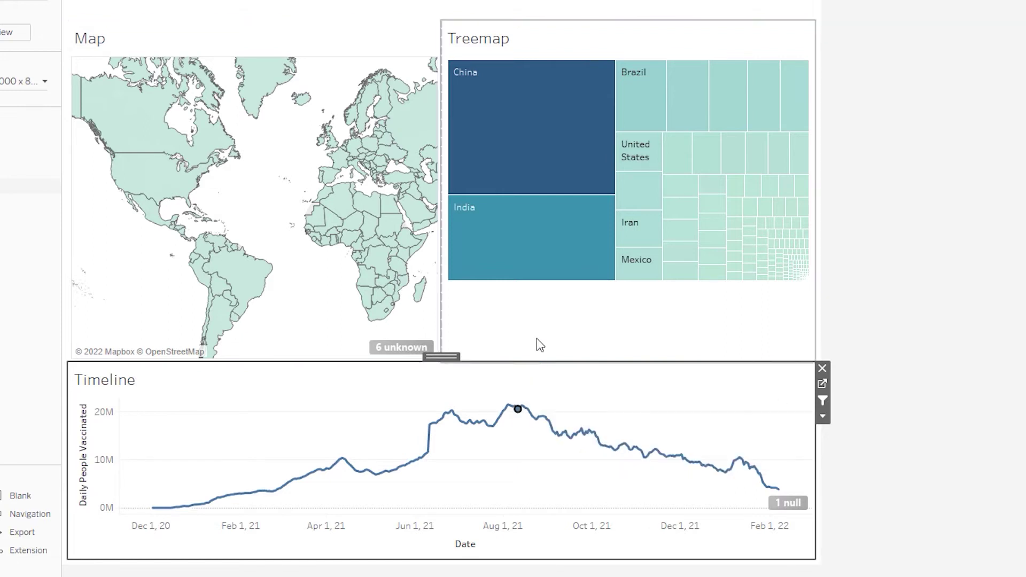
mouse_move(518, 183)
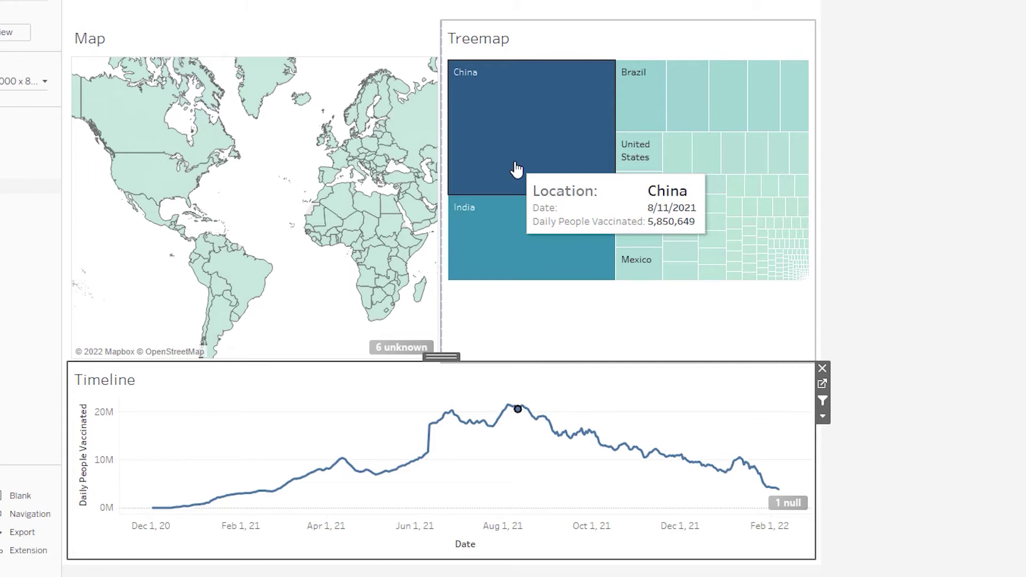
left_click(286, 162)
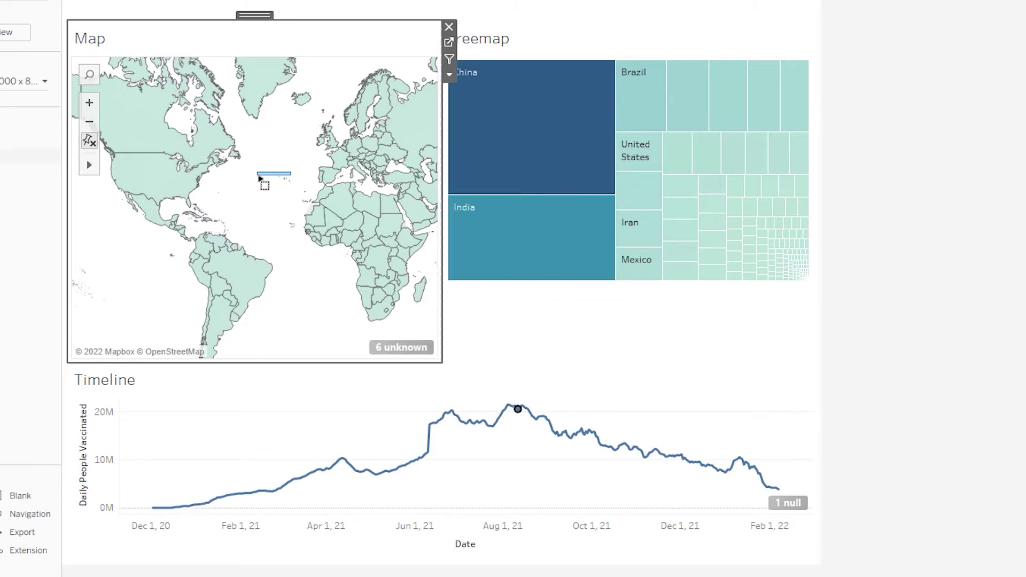
mouse_move(90, 164)
left_click_drag(278, 182, 156, 184)
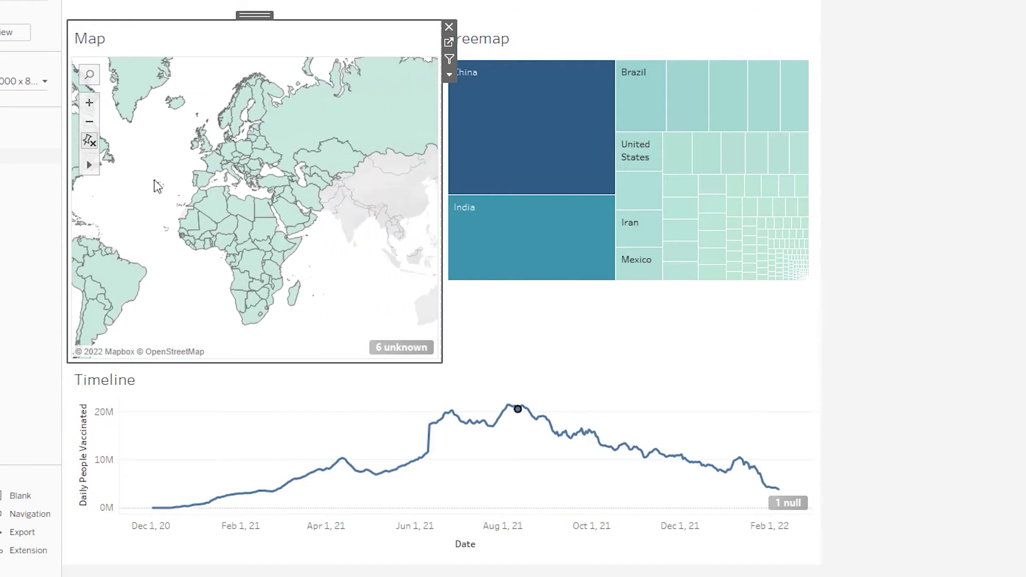
left_click_drag(315, 261, 247, 252)
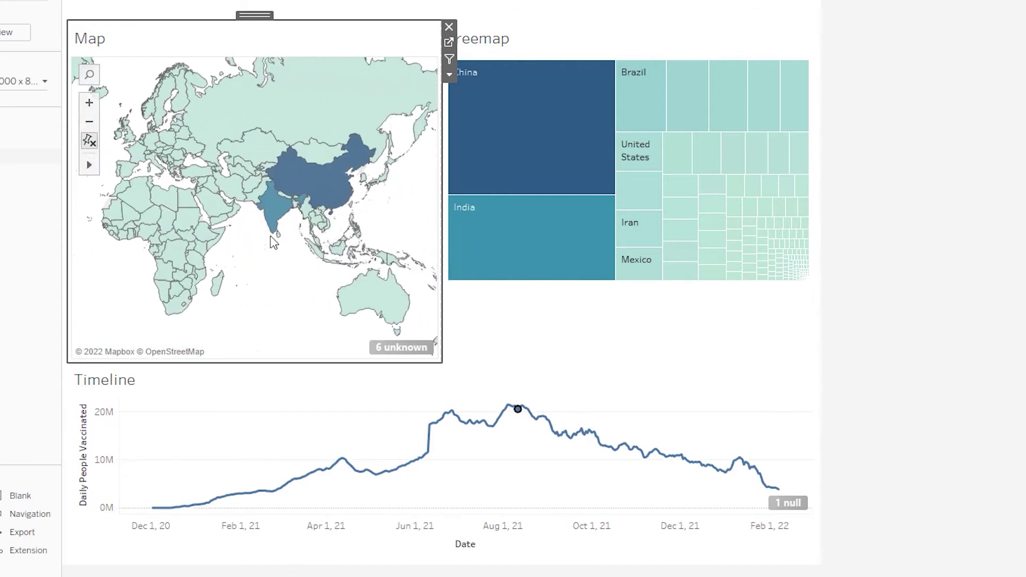
scroll(275, 241, "up", 1)
scroll(275, 240, "up", 3)
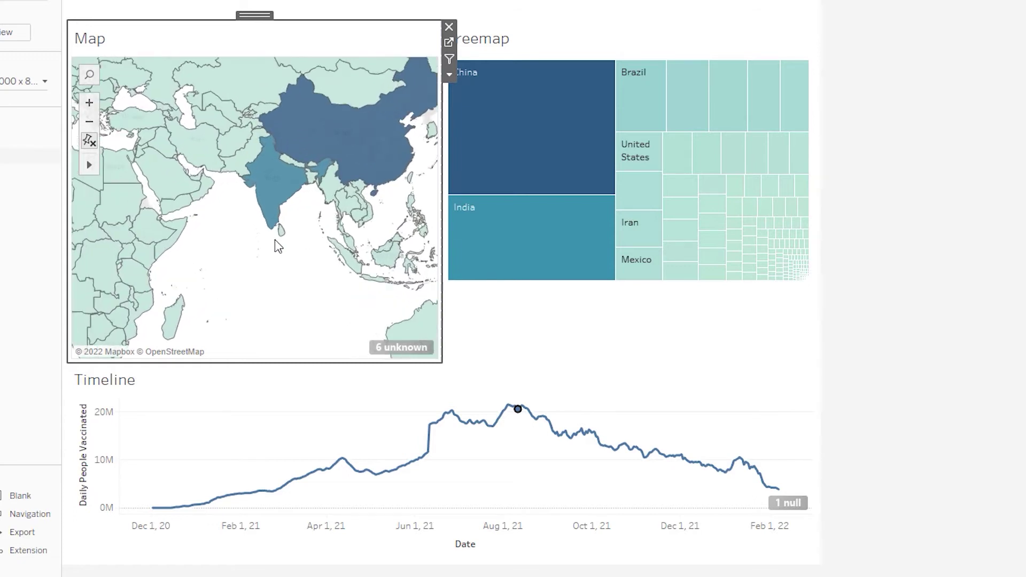
left_click_drag(307, 262, 247, 295)
mouse_move(502, 132)
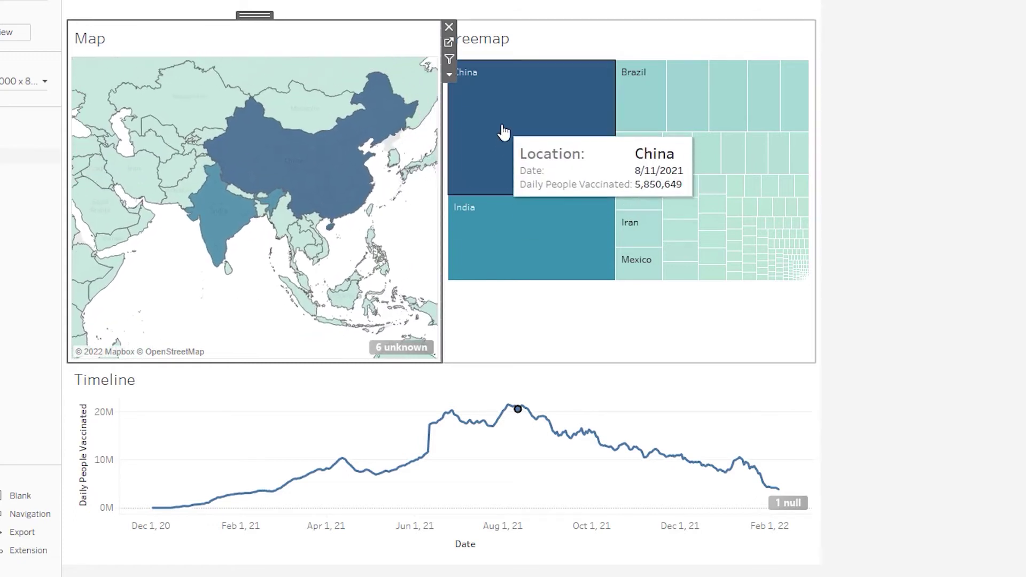
mouse_move(336, 140)
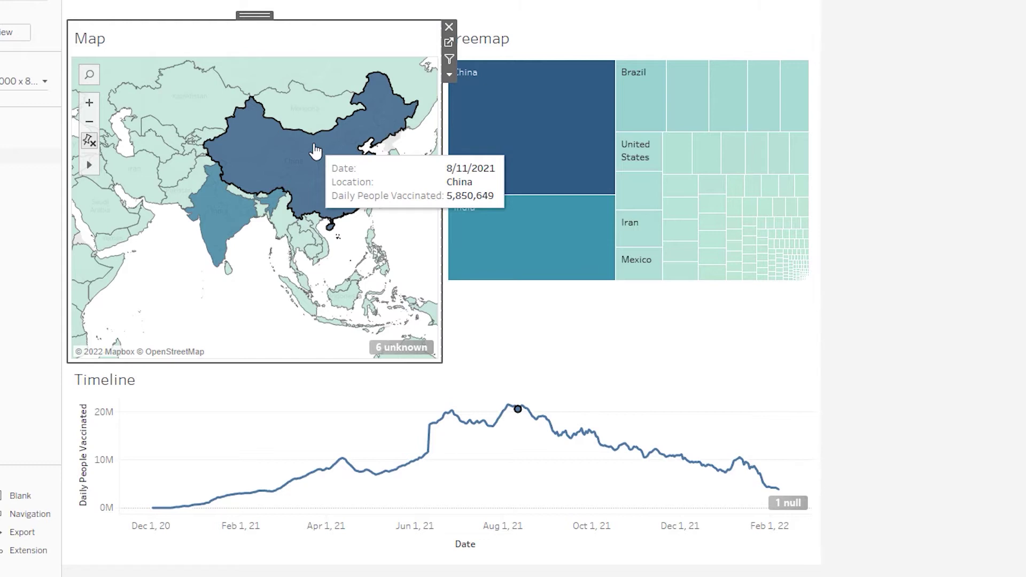
mouse_move(507, 155)
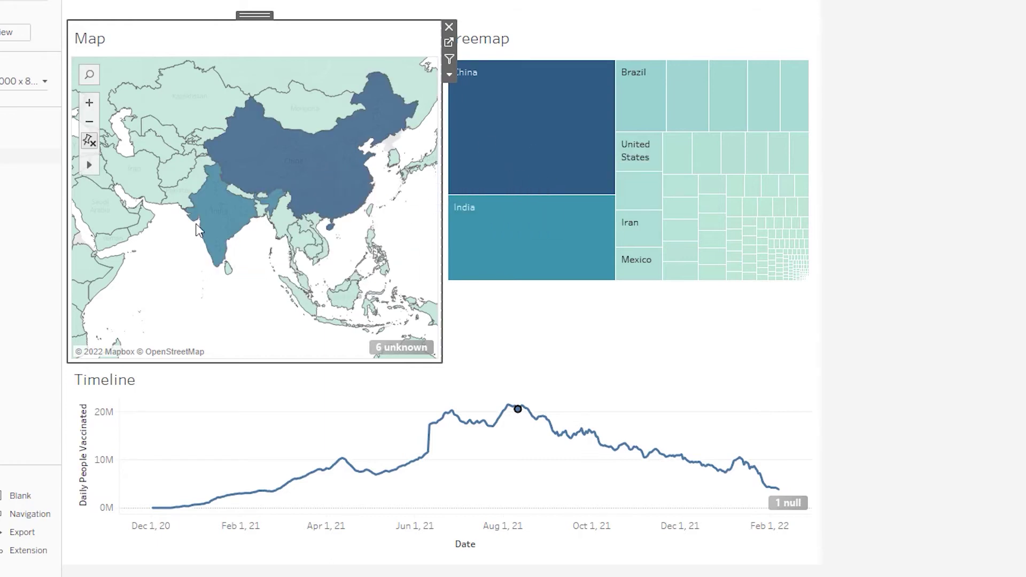
mouse_move(430, 169)
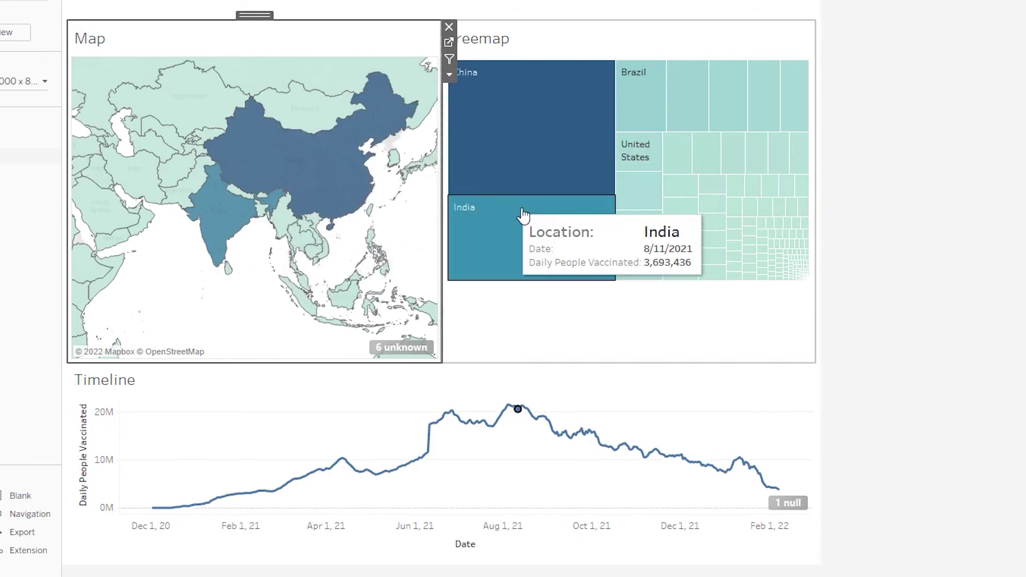
mouse_move(649, 158)
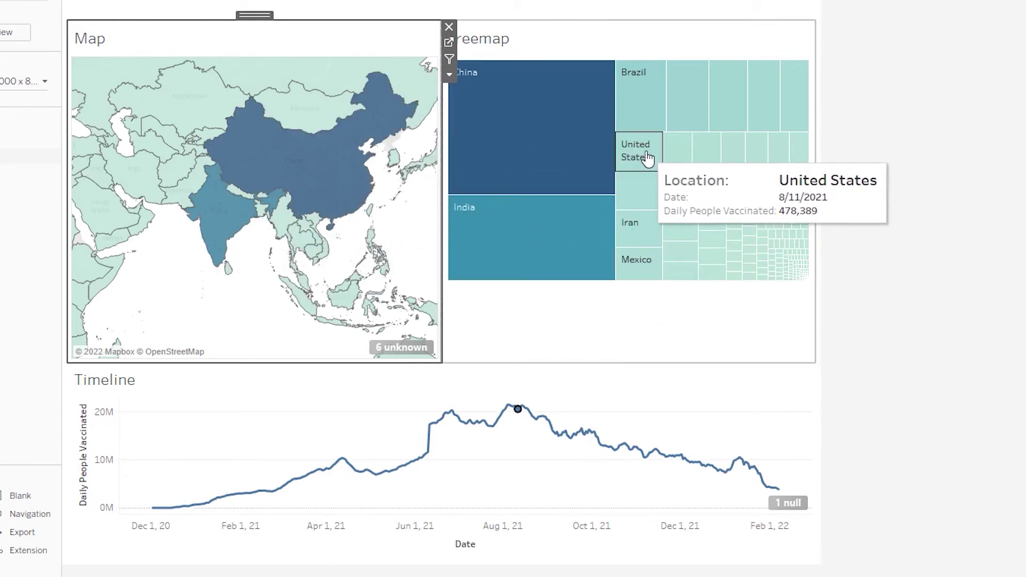
mouse_move(639, 98)
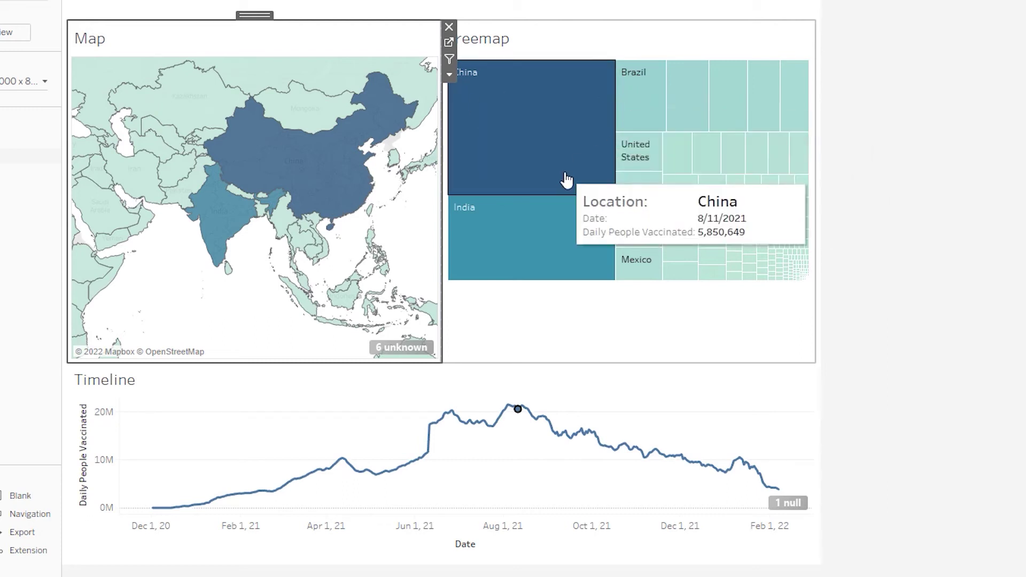
mouse_move(529, 190)
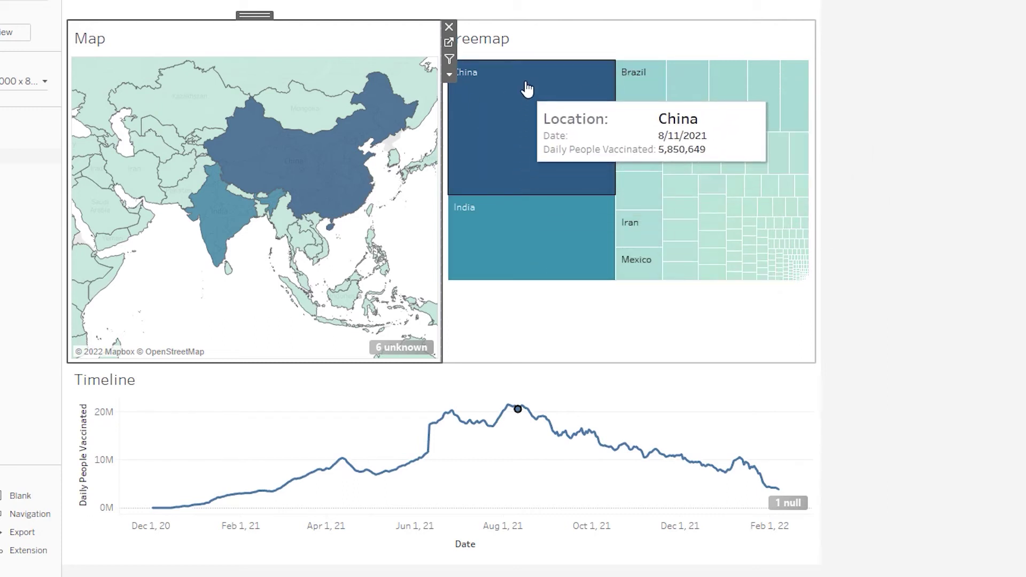
mouse_move(541, 102)
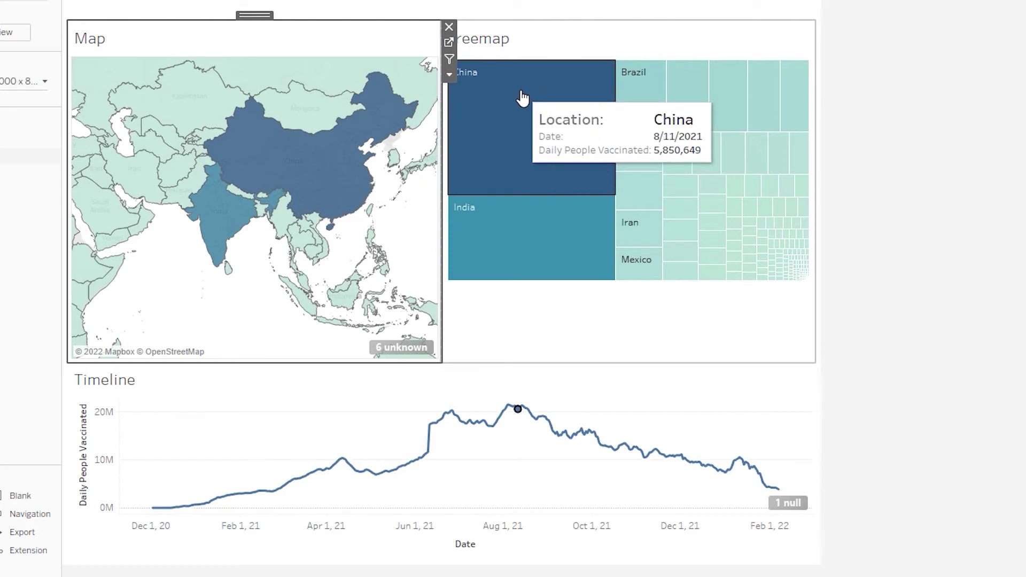
left_click(522, 97)
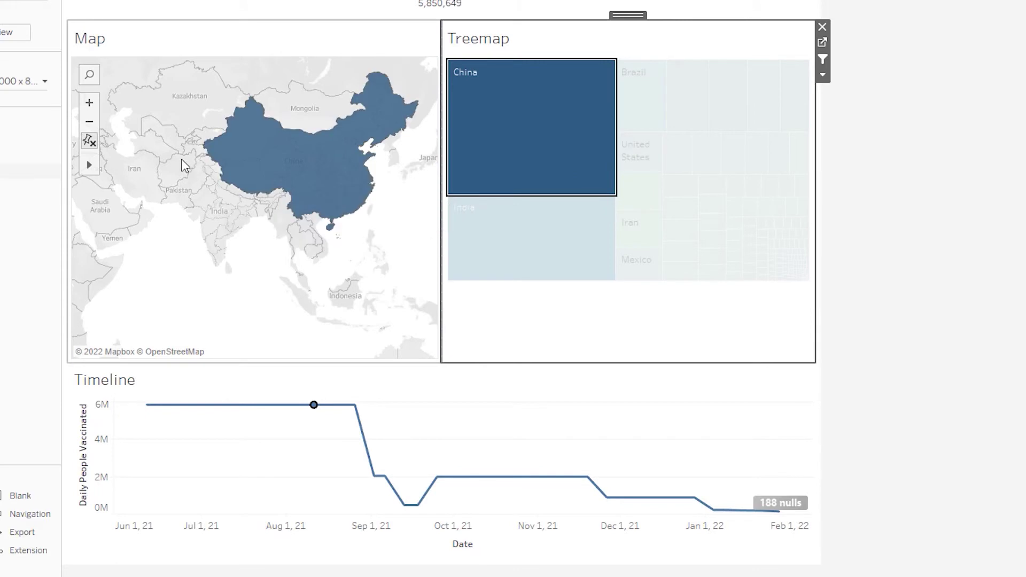
- Focus on China so the Timeline peaks at 5,850,649 on 8/25/2021 and falls to near zero
mouse_move(276, 176)
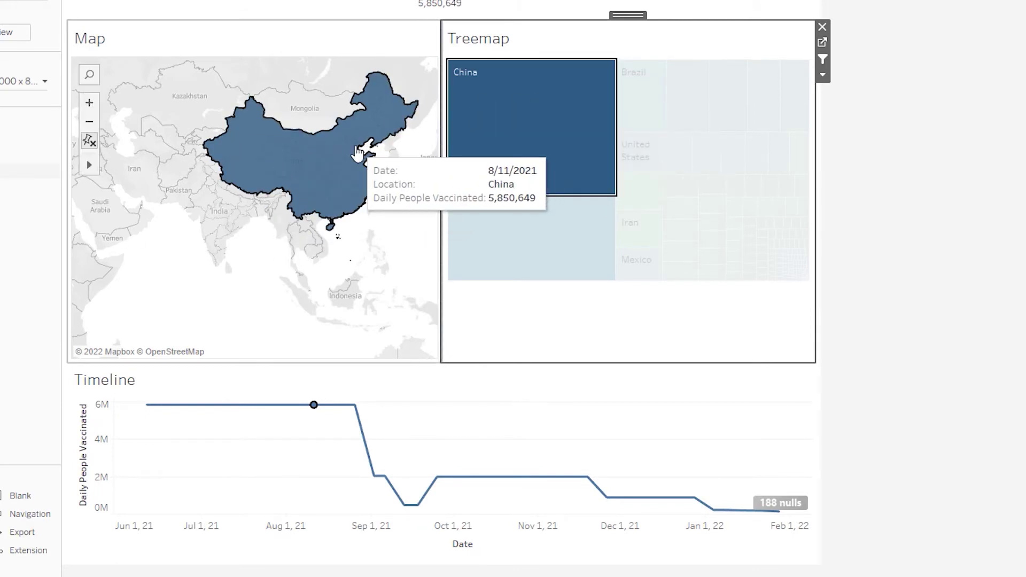
mouse_move(229, 407)
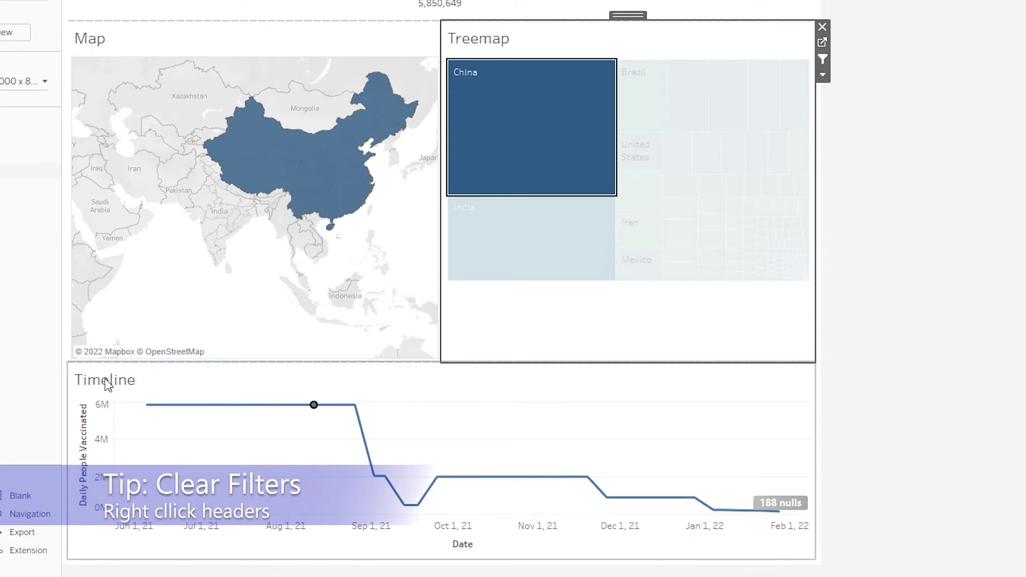
- Remove the China filter so the Timeline shows worldwide vaccinations peaking near 21M
right_click(181, 376)
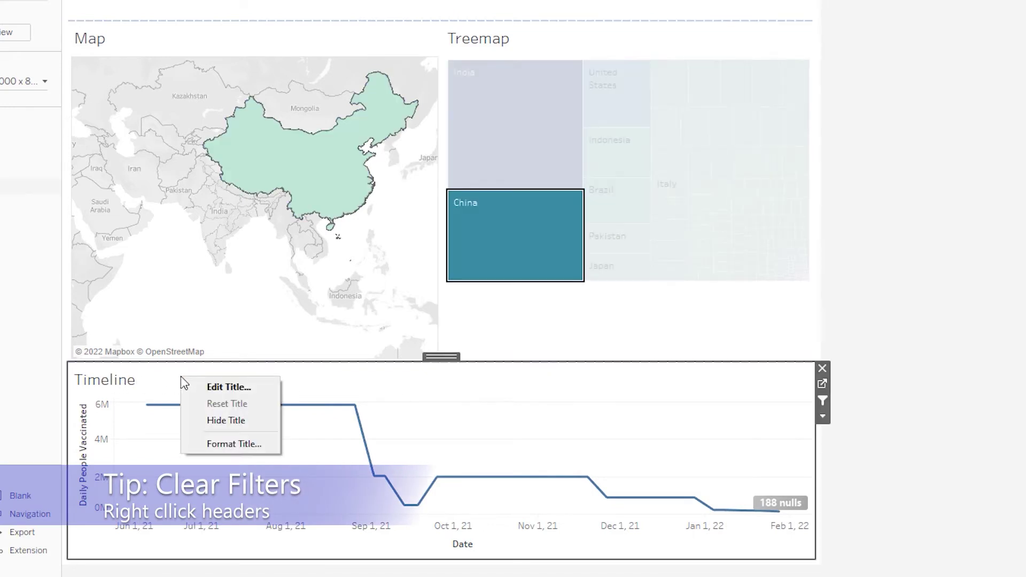
left_click(613, 38)
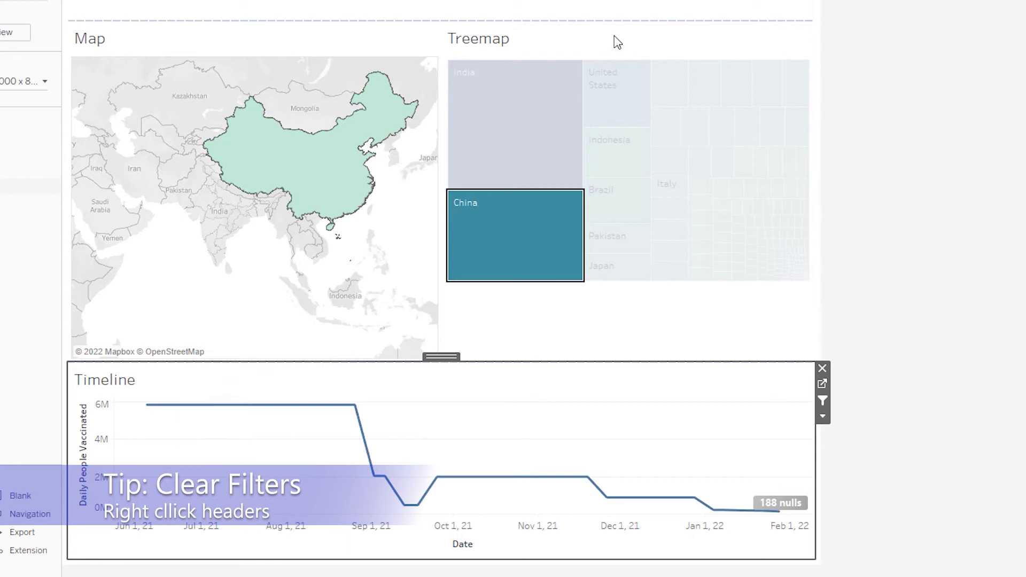
right_click(613, 38)
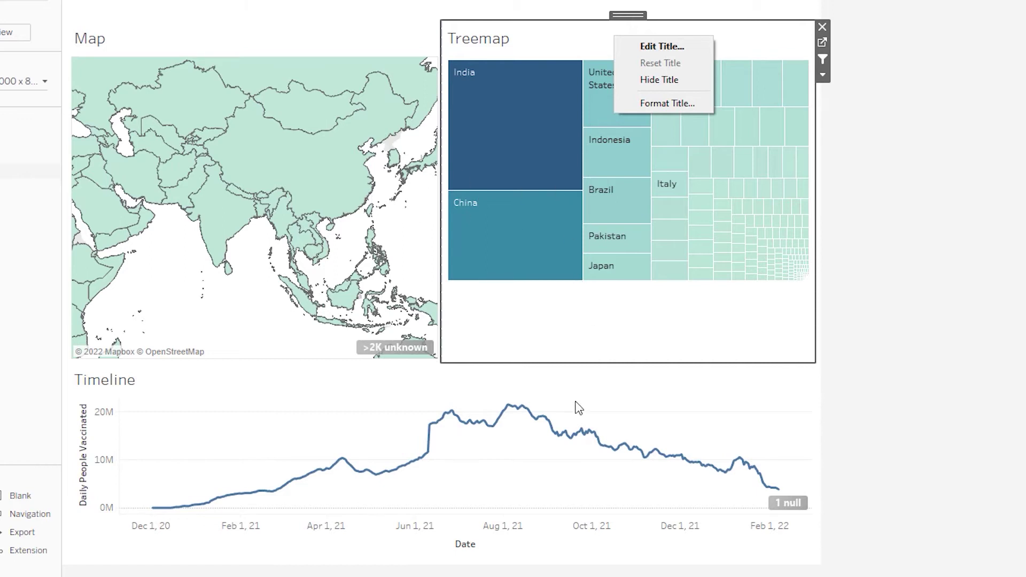
left_click(612, 382)
left_click(612, 382)
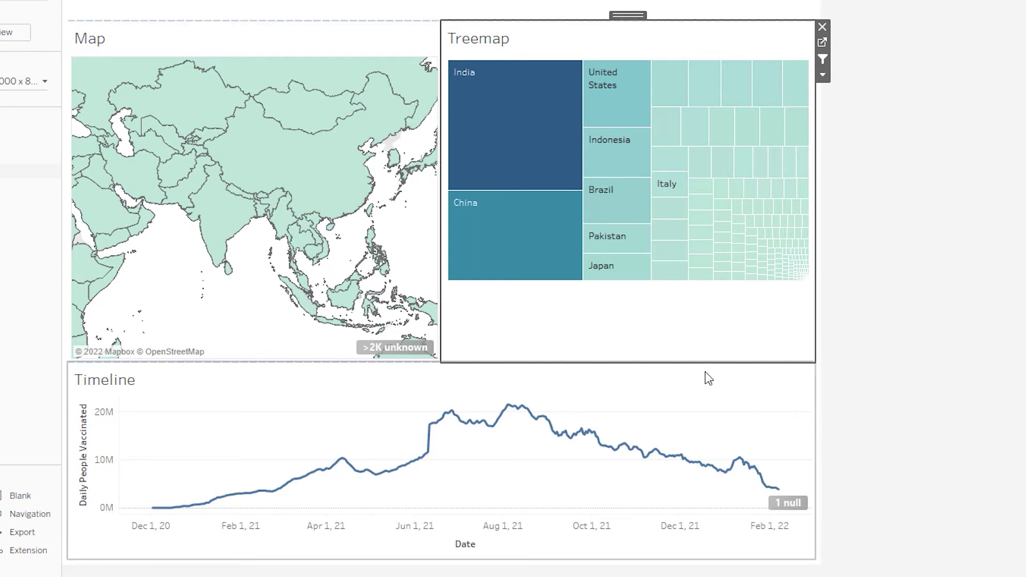
mouse_move(622, 443)
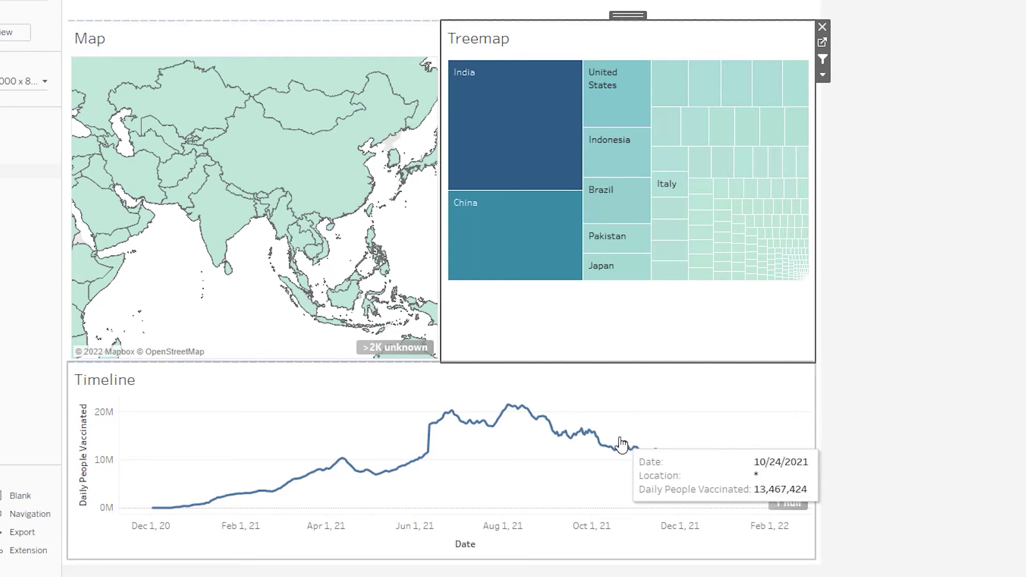
- Filter the Map and Treemap to the 8/9/2021 Timeline point, after briefly trying 2/26/2021
left_click(517, 410)
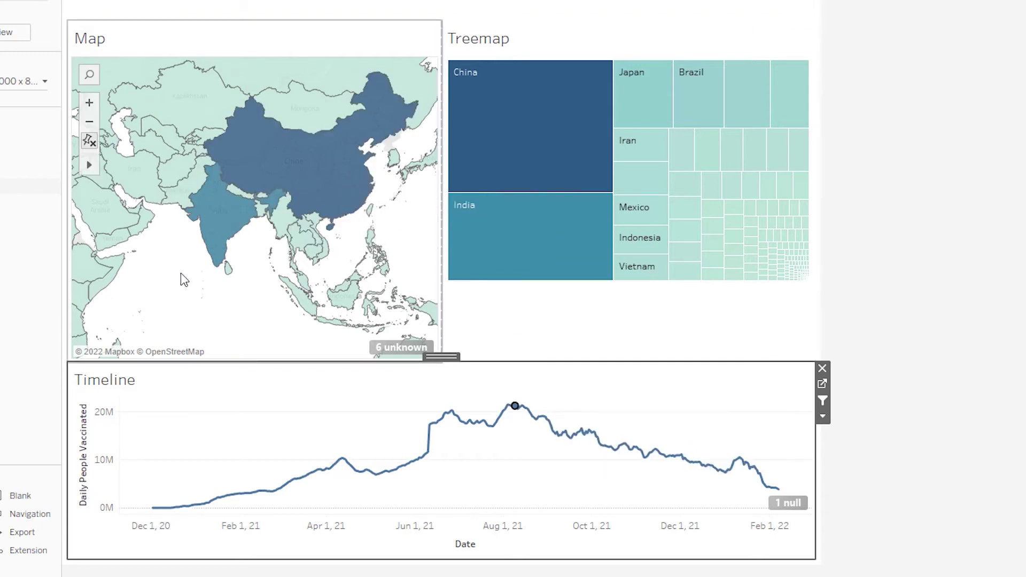
mouse_move(599, 119)
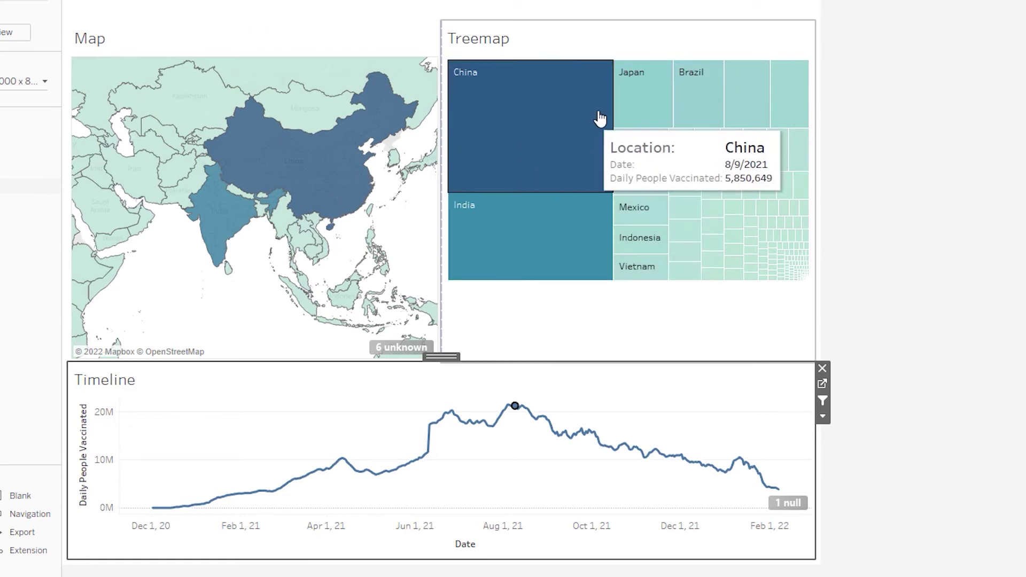
mouse_move(635, 85)
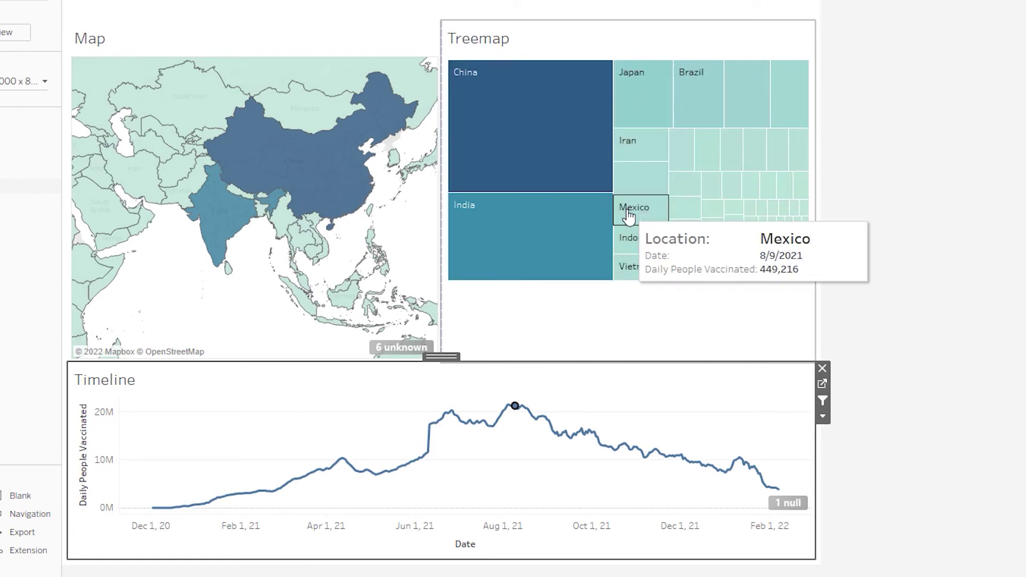
mouse_move(643, 239)
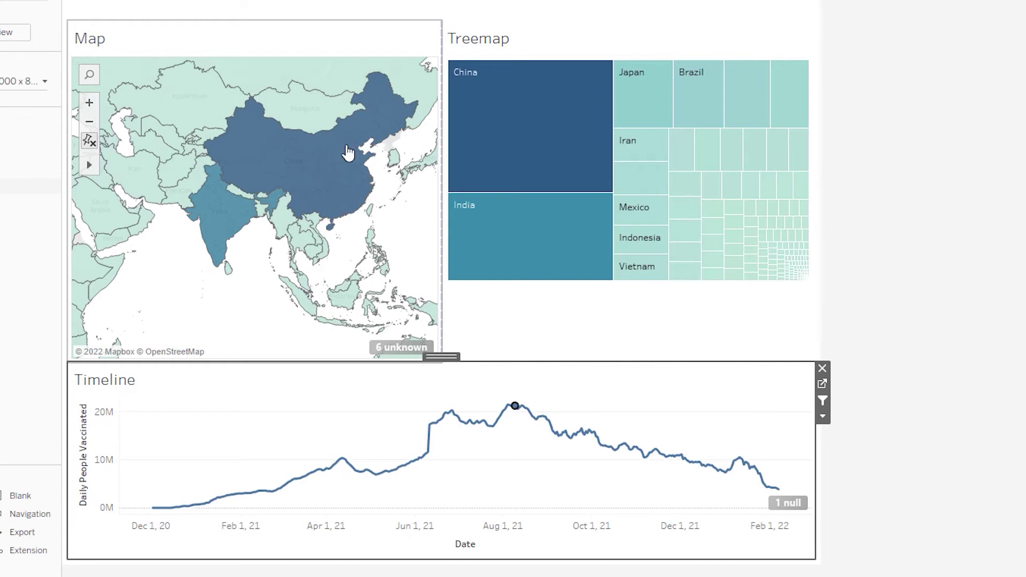
left_click(275, 490)
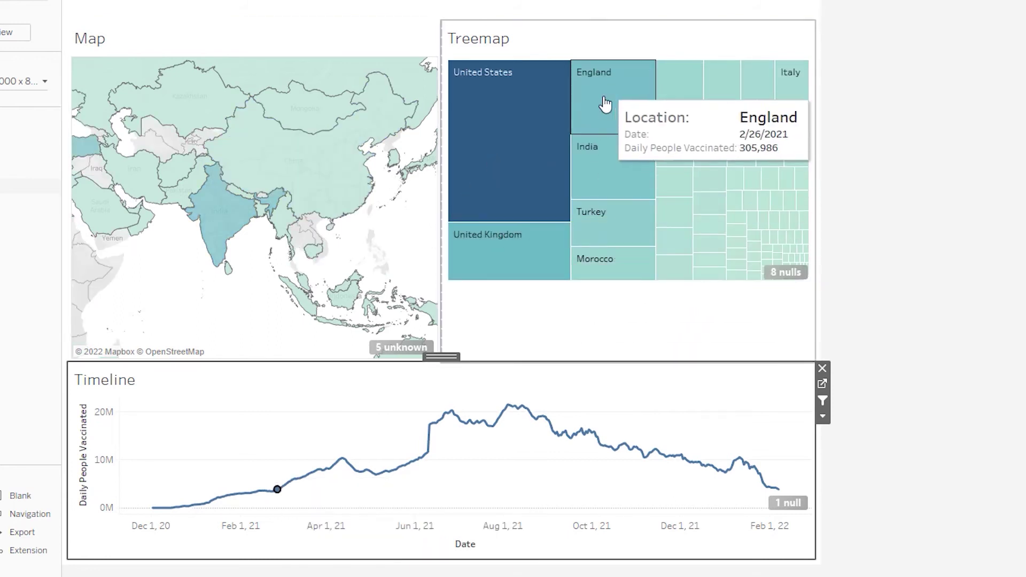
left_click(515, 407)
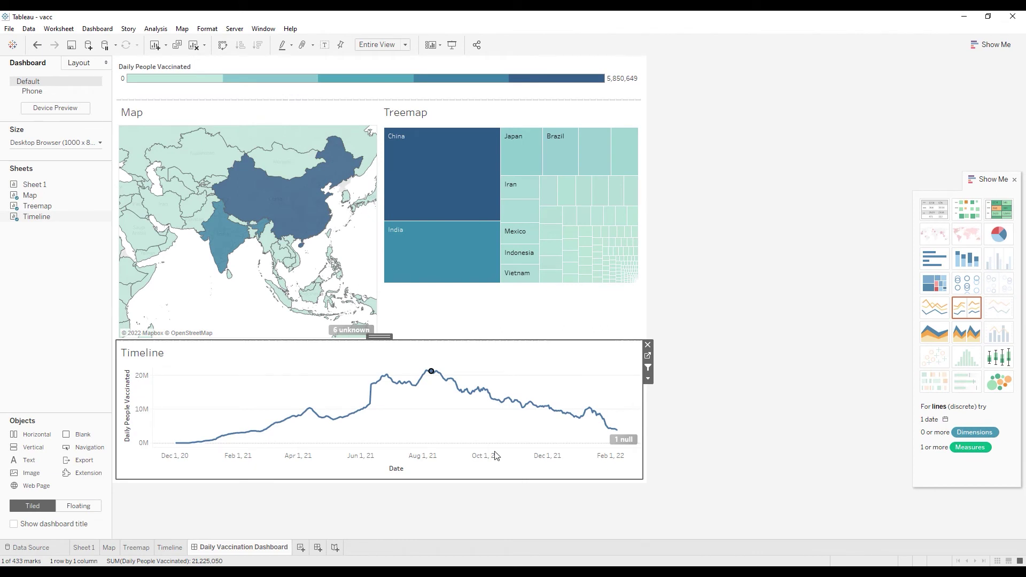
- Create Story 1 and drop the Map sheet in as its first story point
left_click(335, 549)
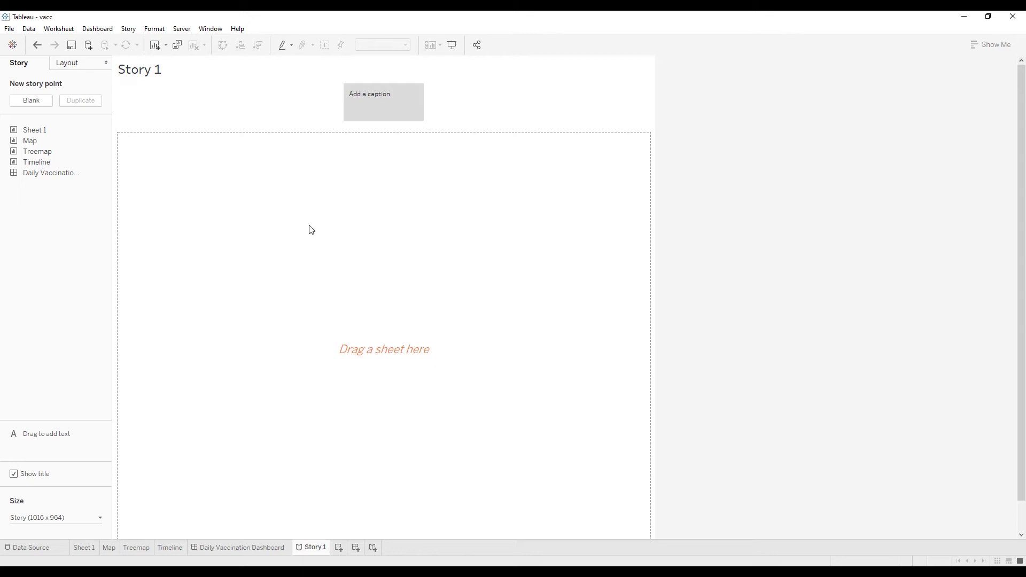
mouse_move(48, 140)
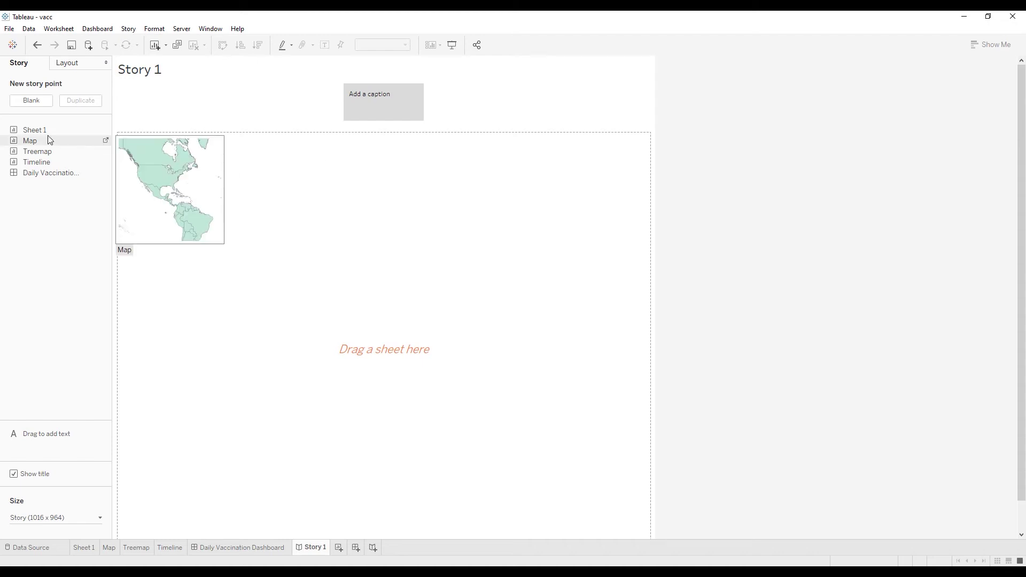
left_click_drag(32, 142, 160, 192)
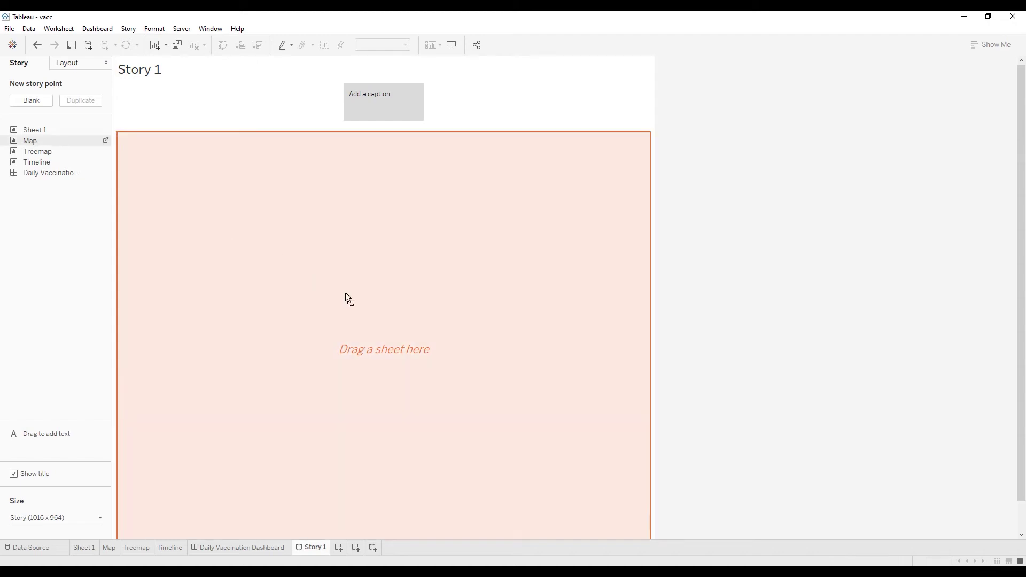
left_click_drag(345, 293, 346, 293)
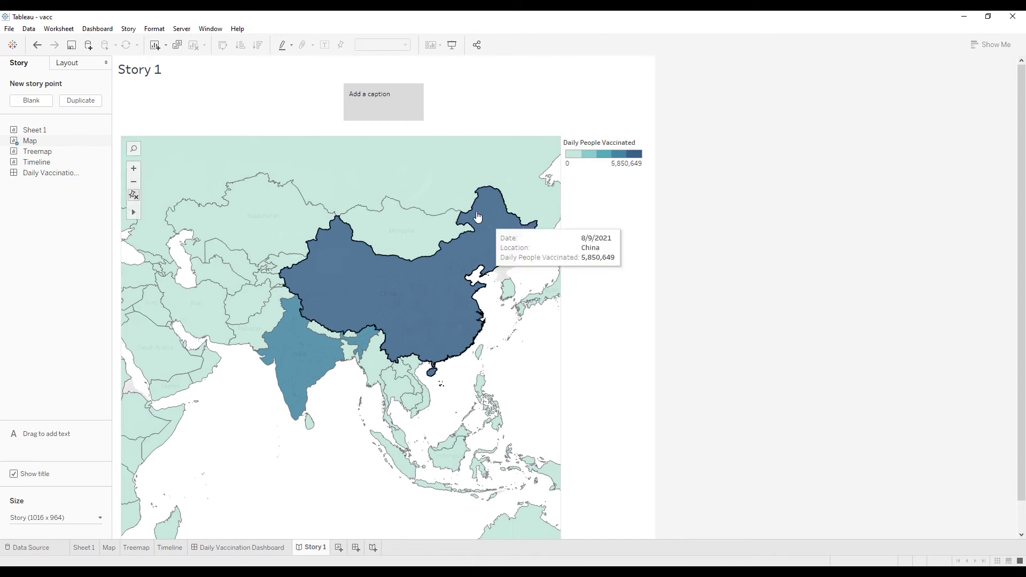
- Caption the first story point 'Vaccination 9 August 2021' and drag a text object onto the map
mouse_move(383, 99)
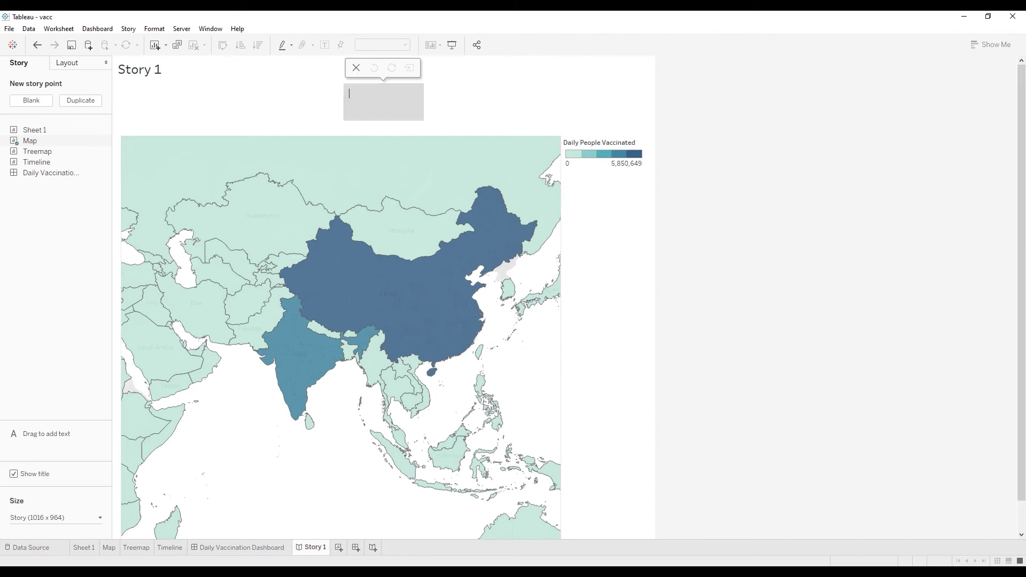
key("alt+Tab")
left_click(379, 100)
type("Vaccination 9 August 2")
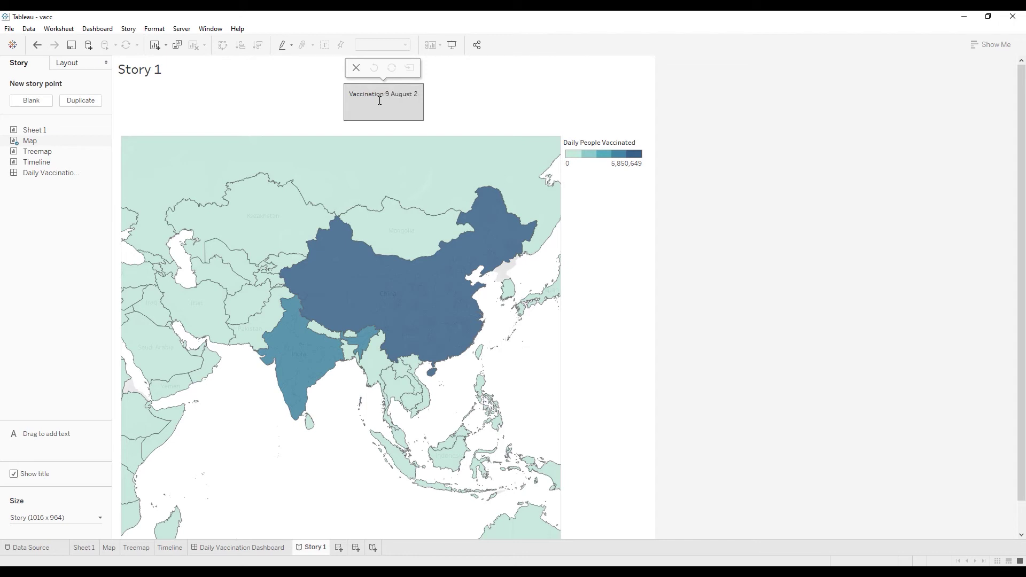
type("021")
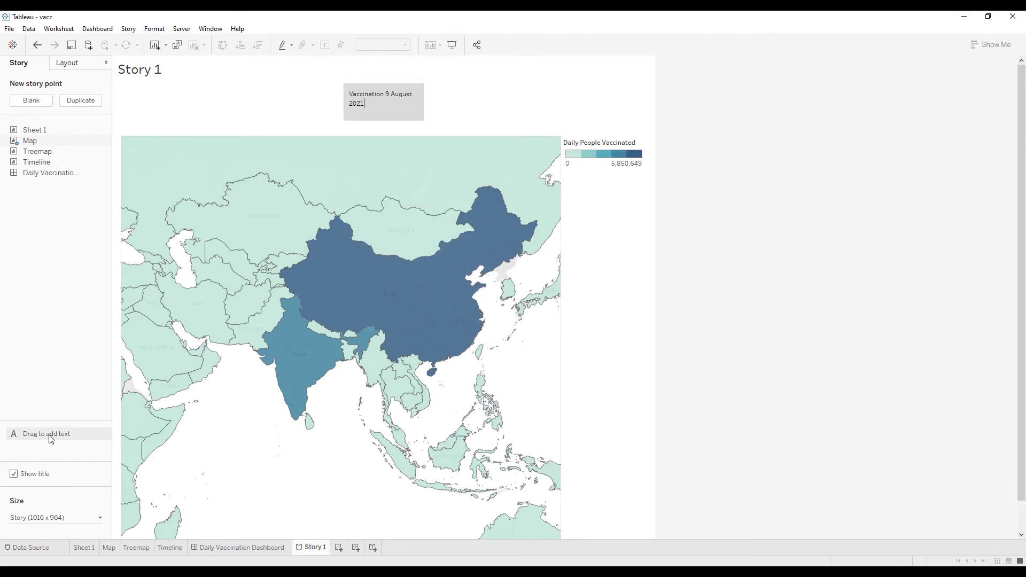
left_click_drag(50, 438, 182, 384)
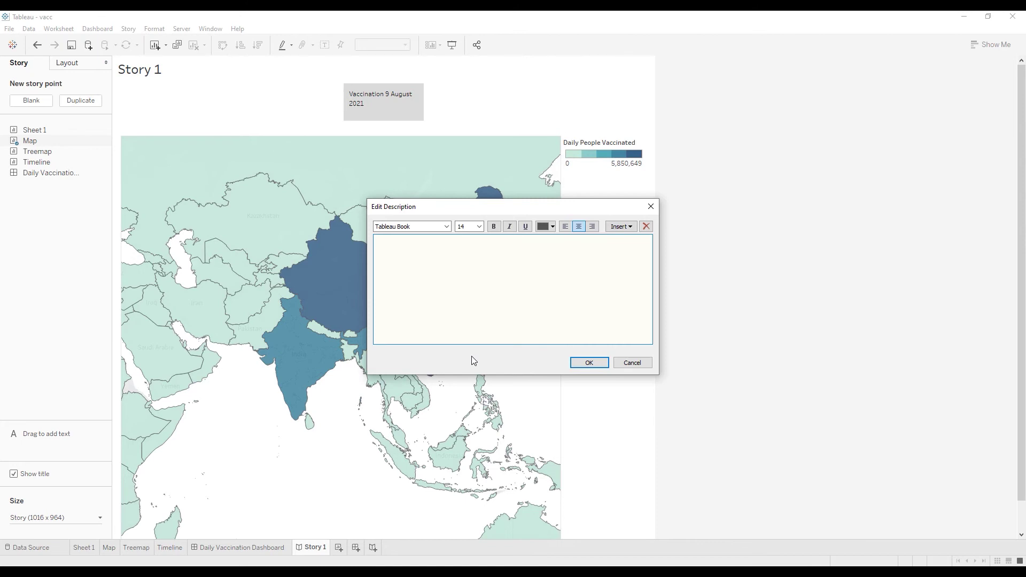
- Add the bold italic note 'Note India and China' and position it just right of China
type("Note India and China")
left_click_drag(582, 256, 535, 247)
left_click(461, 254)
triple_click(461, 255)
left_click(493, 226)
left_click(509, 227)
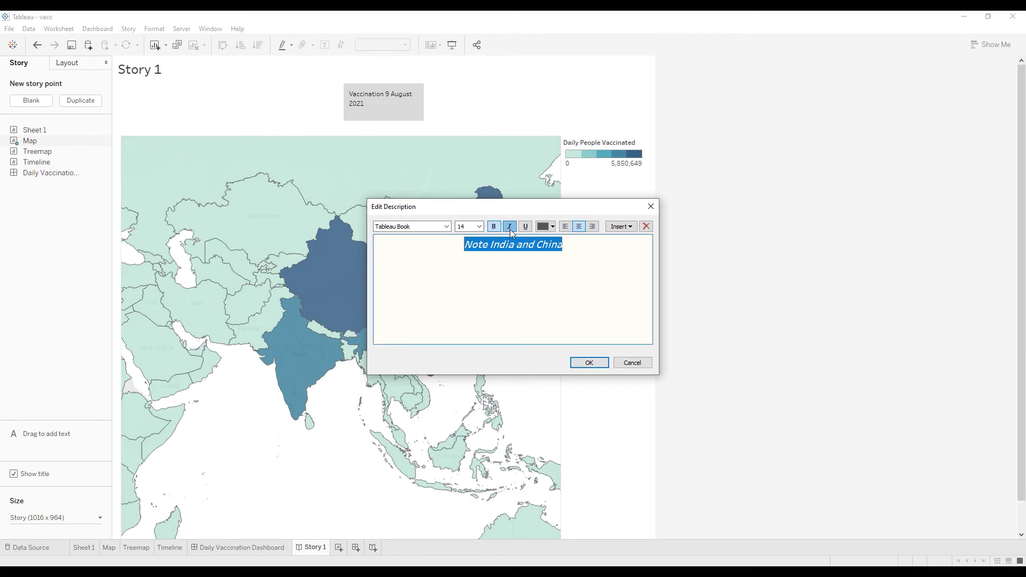
left_click(593, 362)
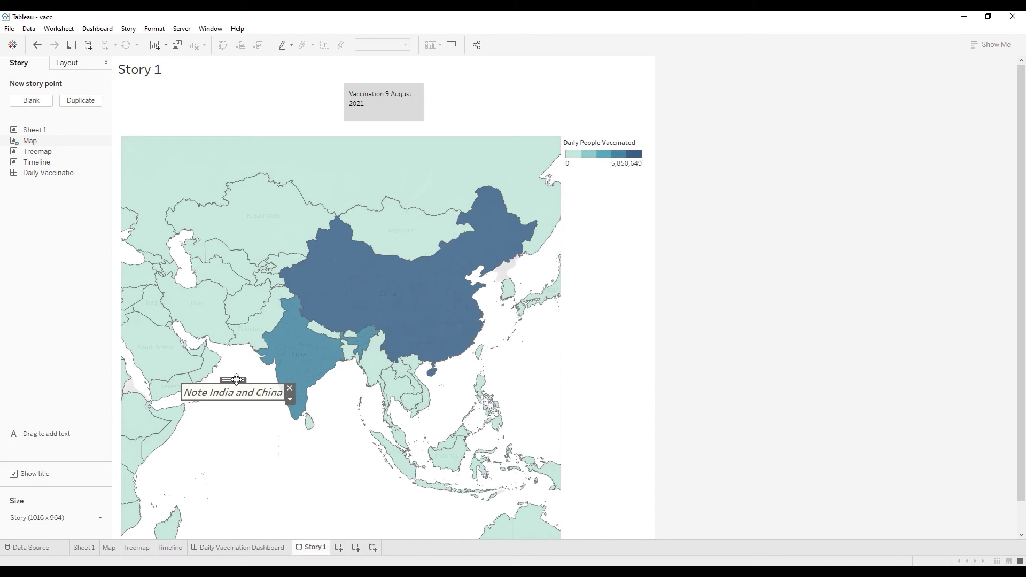
mouse_move(236, 379)
left_mouse_down()
mouse_move(287, 429)
mouse_move(481, 343)
mouse_move(559, 345)
left_mouse_up()
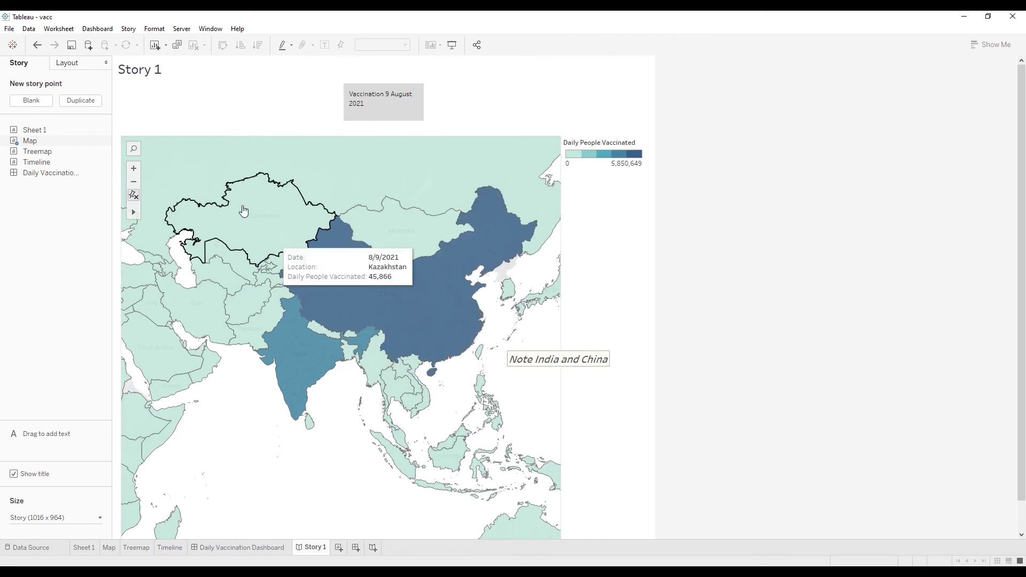
- Save the workbook and add a new blank story point
left_click(10, 28)
left_click(45, 84)
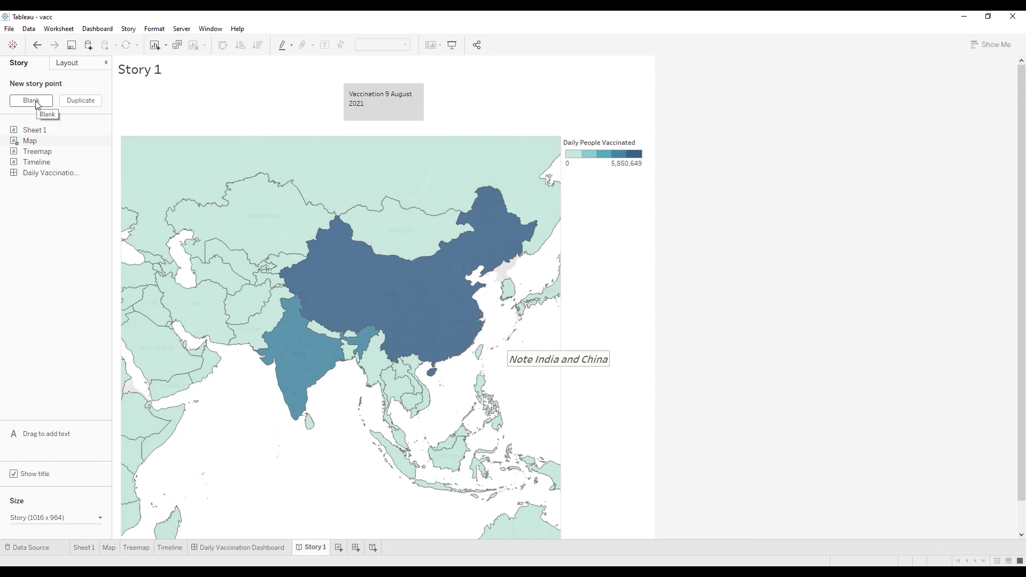
left_click(36, 102)
left_click(421, 99)
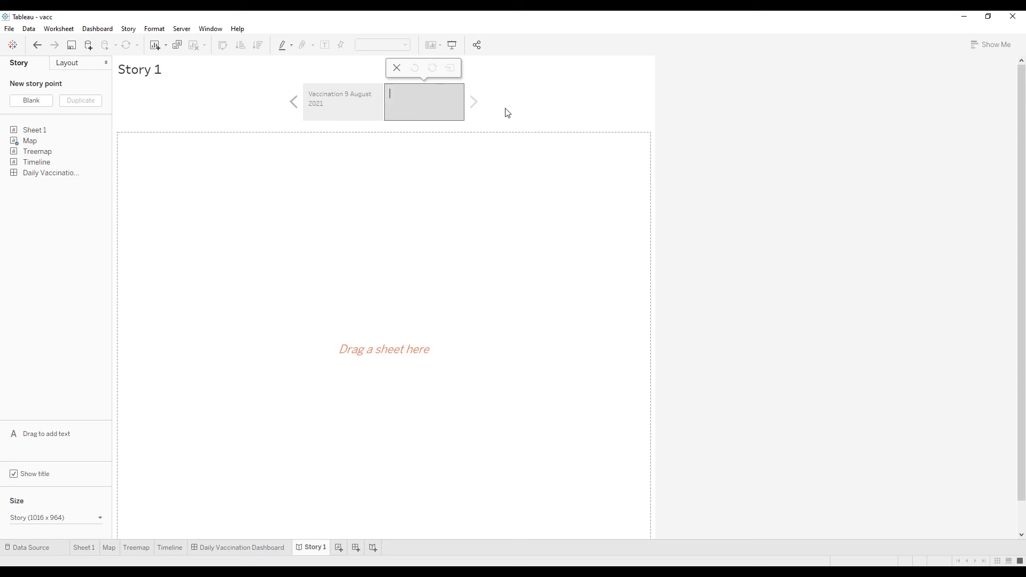
- Caption the new story point 'Comparison between countries.'
left_click(925, 217)
left_click(432, 108)
type("Comparison between countries.")
left_click(219, 193)
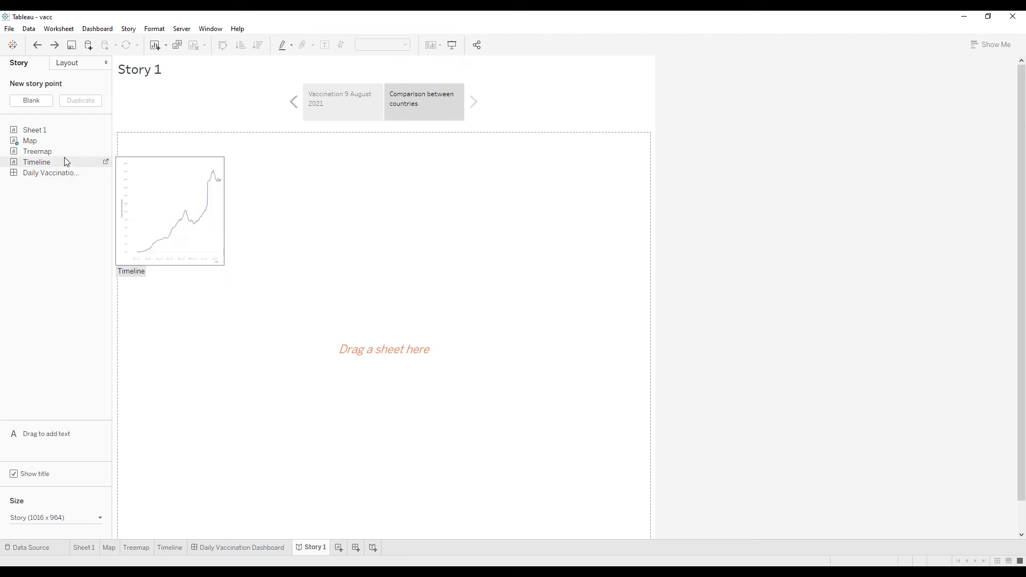
- Place the Treemap sheet on the second story point with the note 'Note China India and Japan' below
mouse_move(42, 155)
left_click_drag(42, 155, 277, 216)
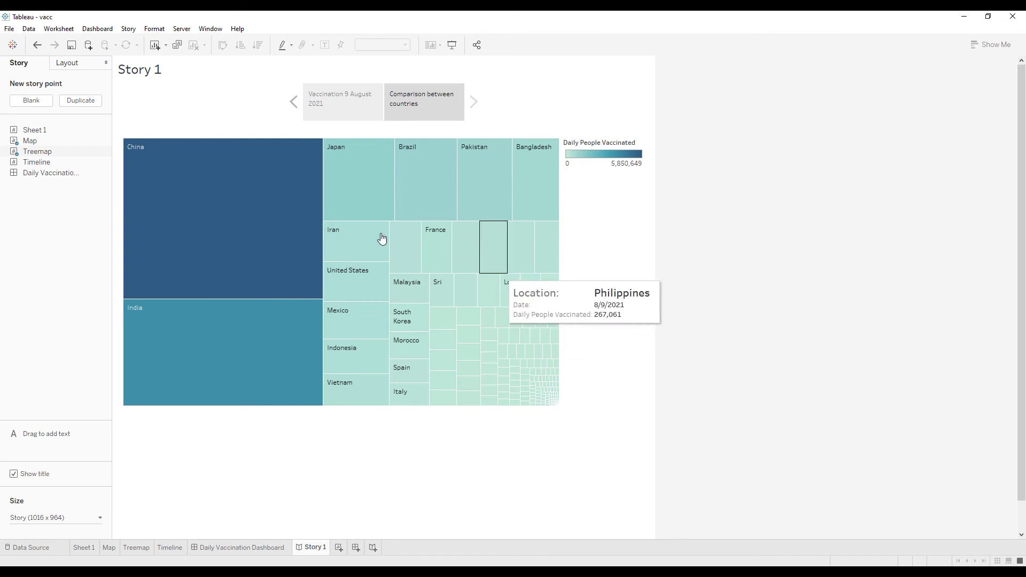
left_click_drag(60, 434, 241, 416)
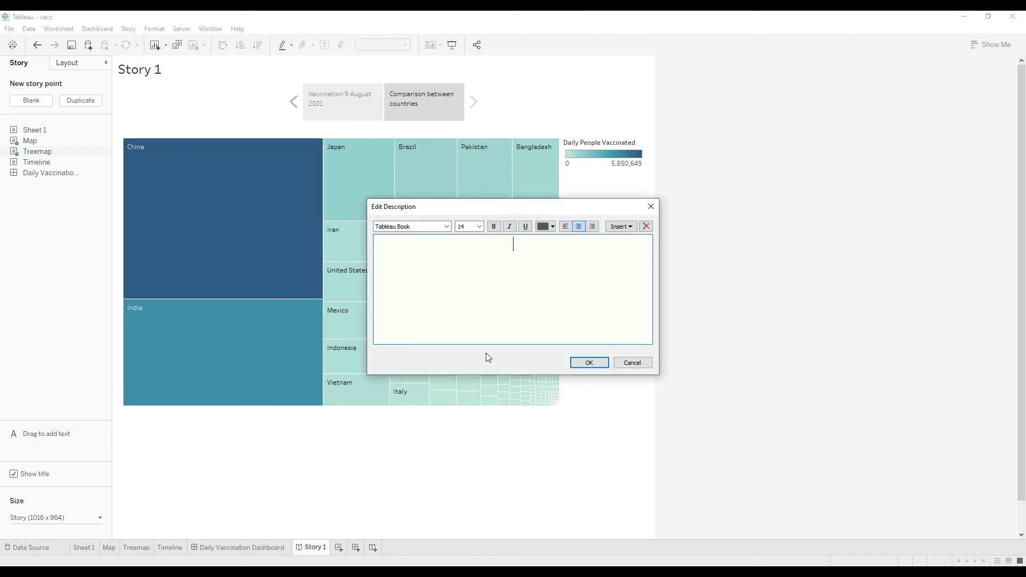
type("Note China India ")
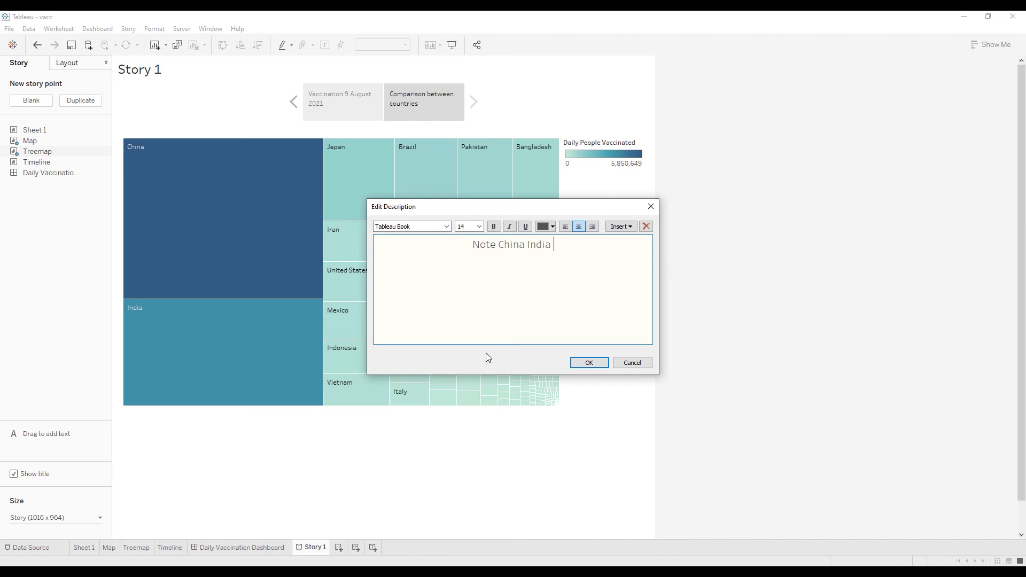
type("and Japan")
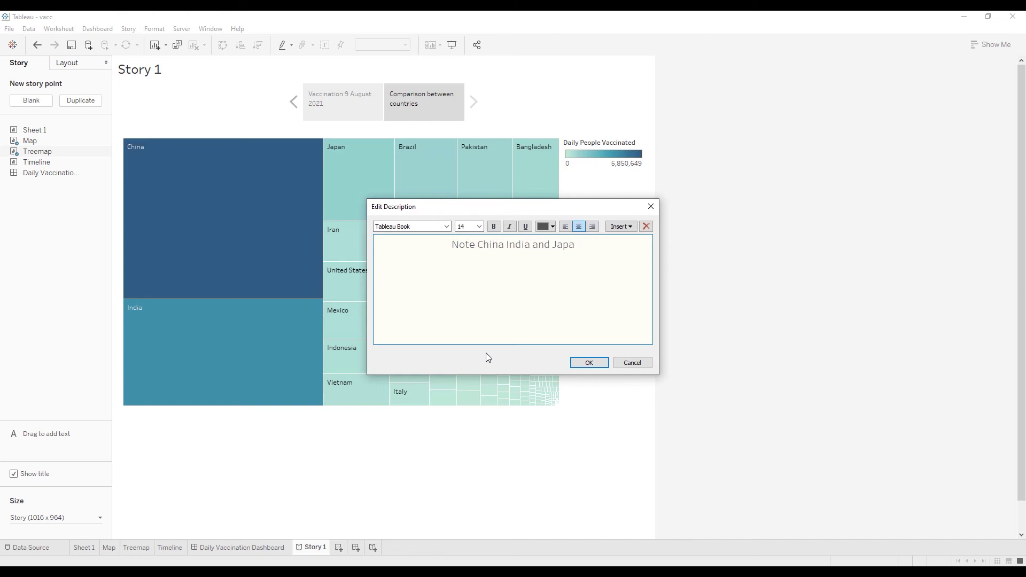
left_click(594, 363)
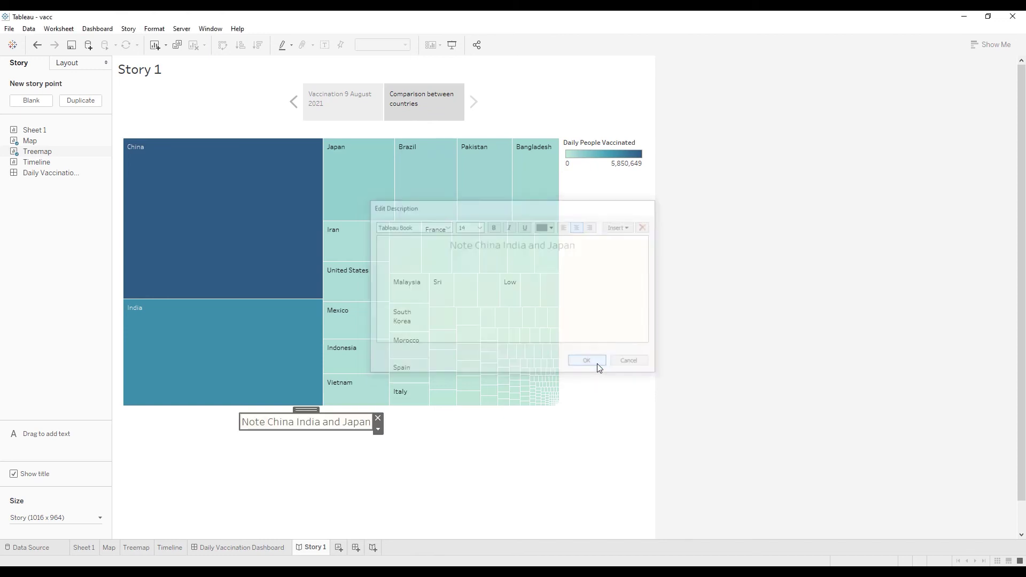
left_click(363, 455)
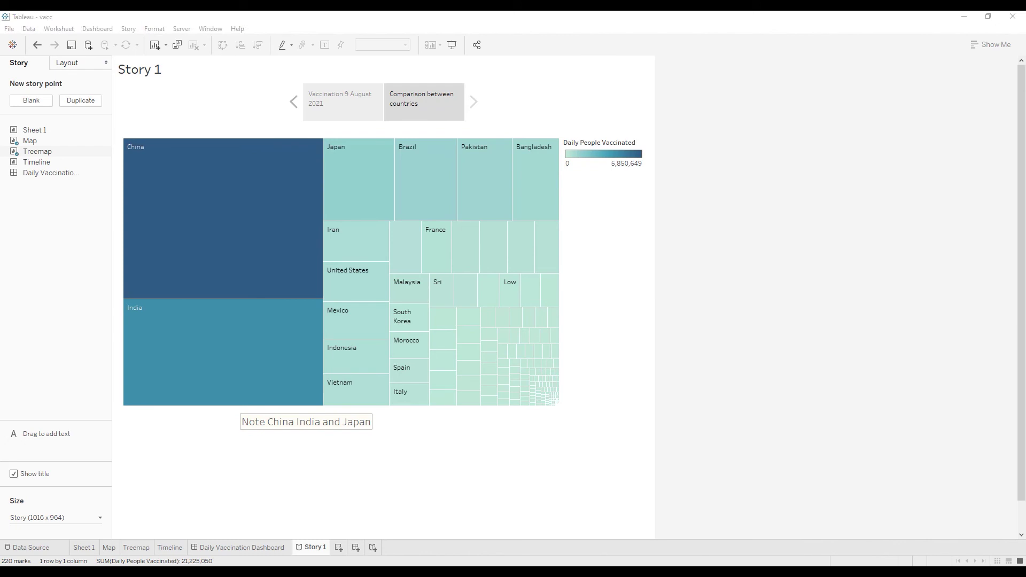
- Present Story 1 full-screen, switch between the map and treemap points, then exit on the map
left_click(453, 47)
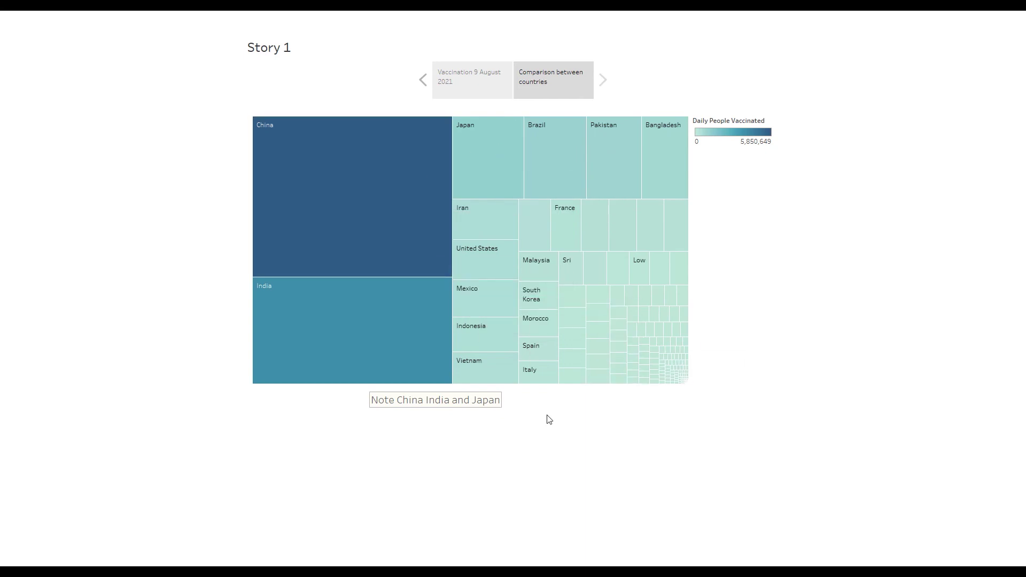
left_click(422, 80)
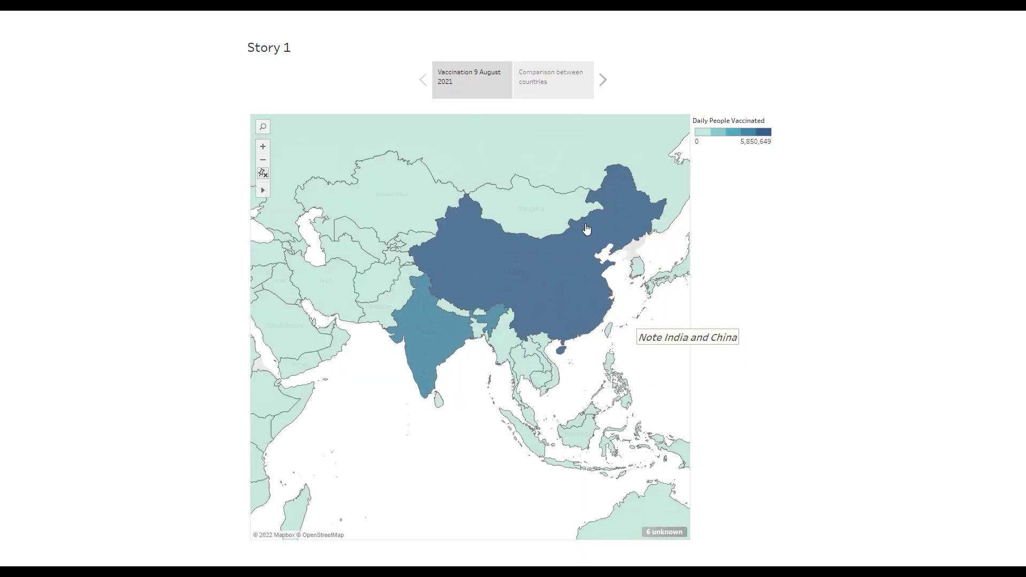
left_click(604, 81)
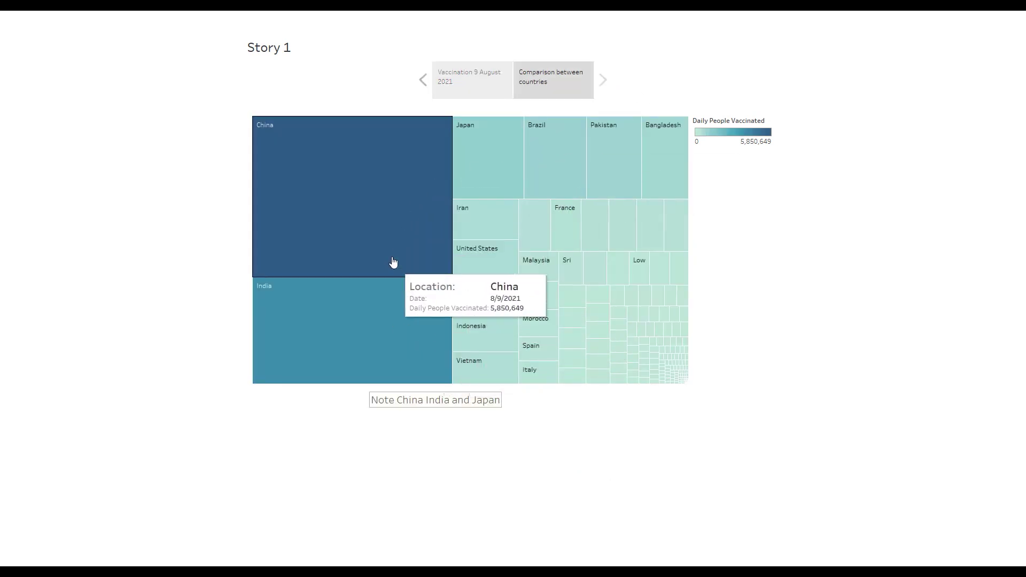
left_click(422, 81)
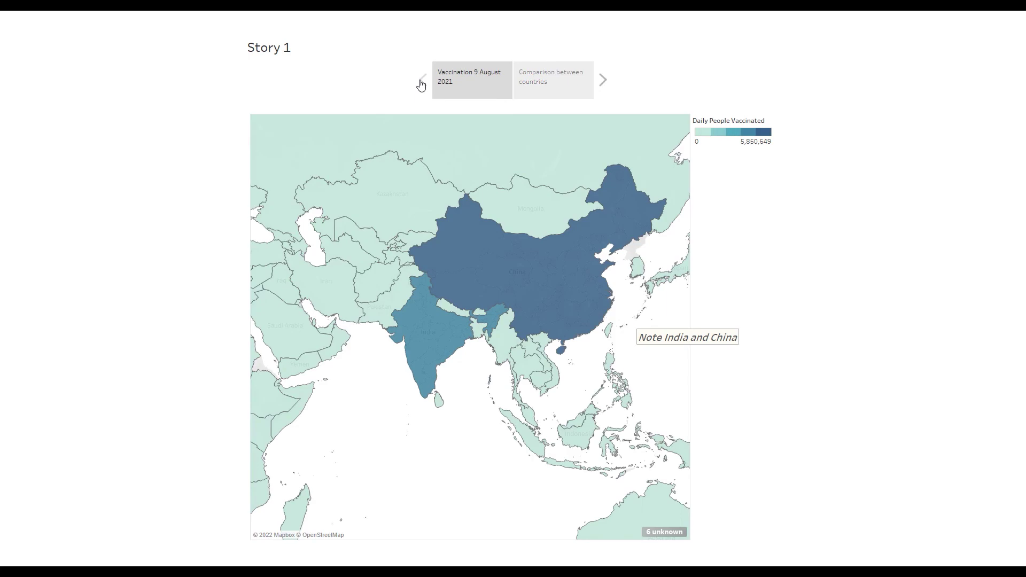
key("Escape")
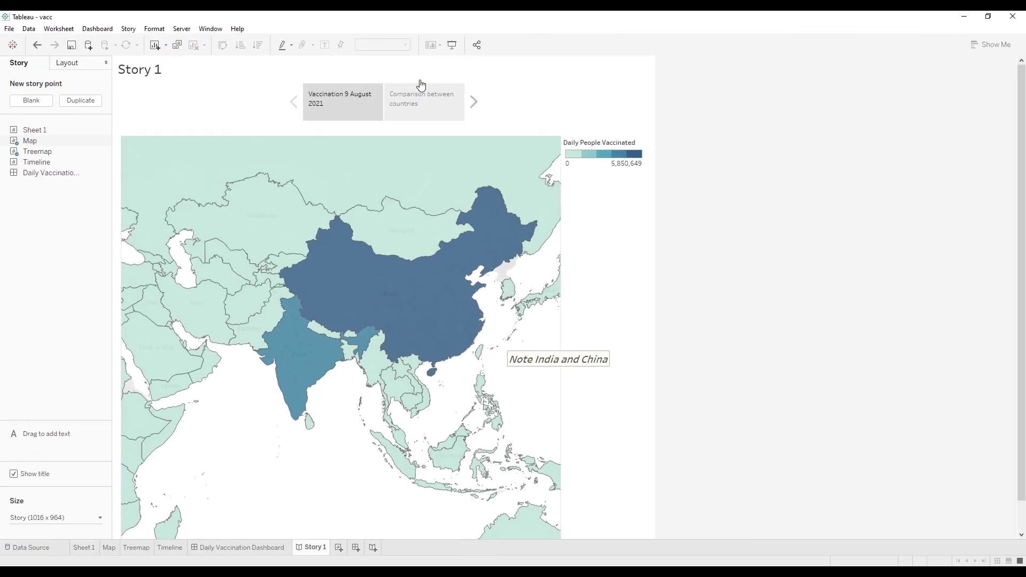
mouse_move(360, 181)
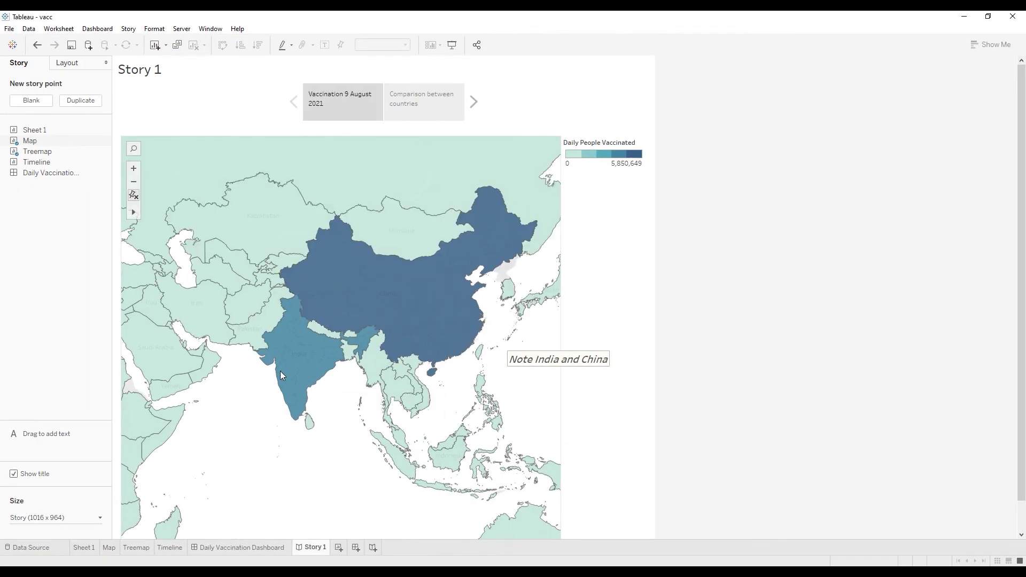
mouse_move(269, 361)
mouse_move(341, 222)
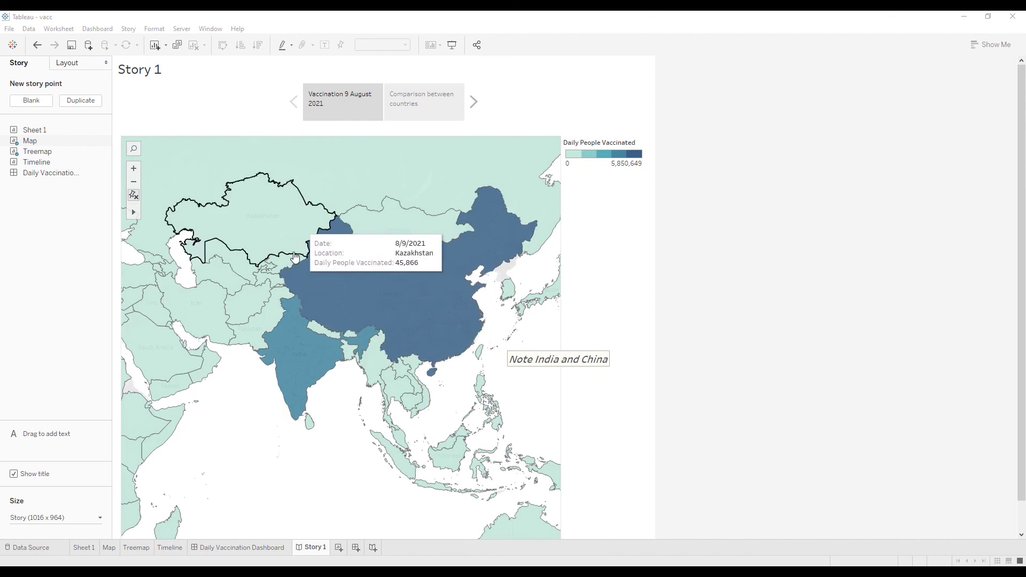
mouse_move(423, 349)
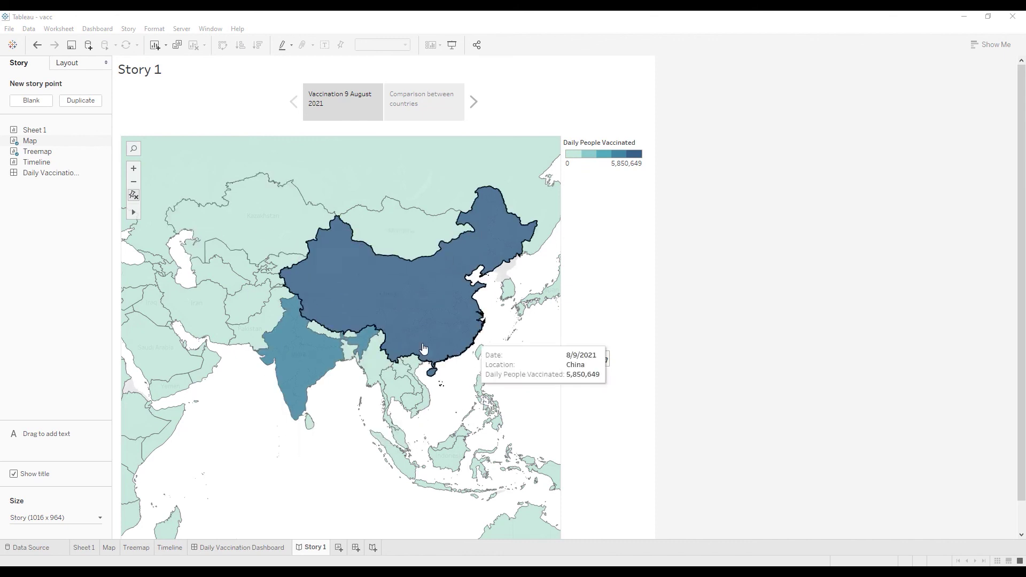
- Export the Daily Vaccination Dashboard as a PNG image into C:\temp
left_click(239, 547)
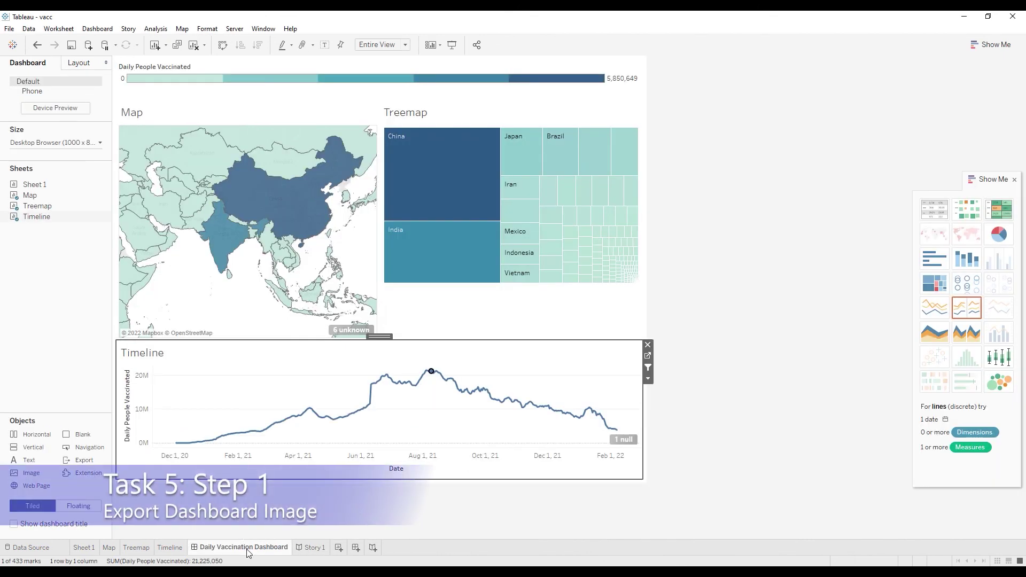
left_click(98, 28)
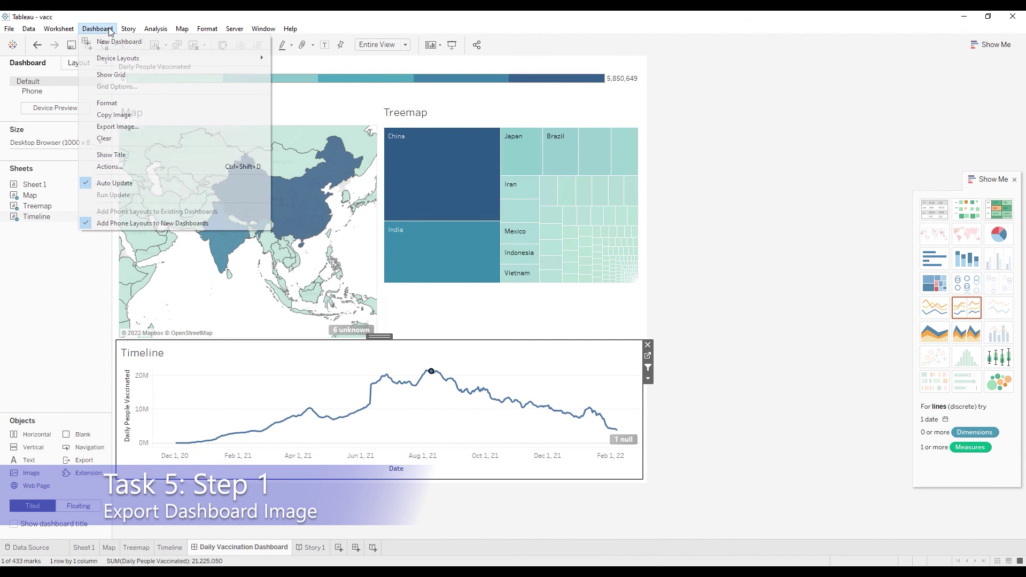
left_click(143, 126)
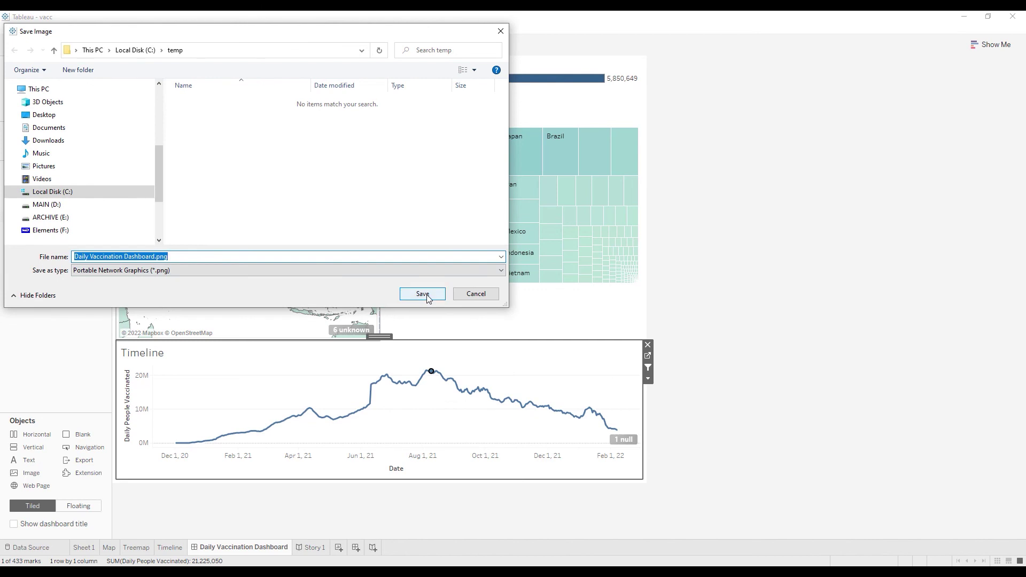
left_click(296, 270)
left_click(352, 238)
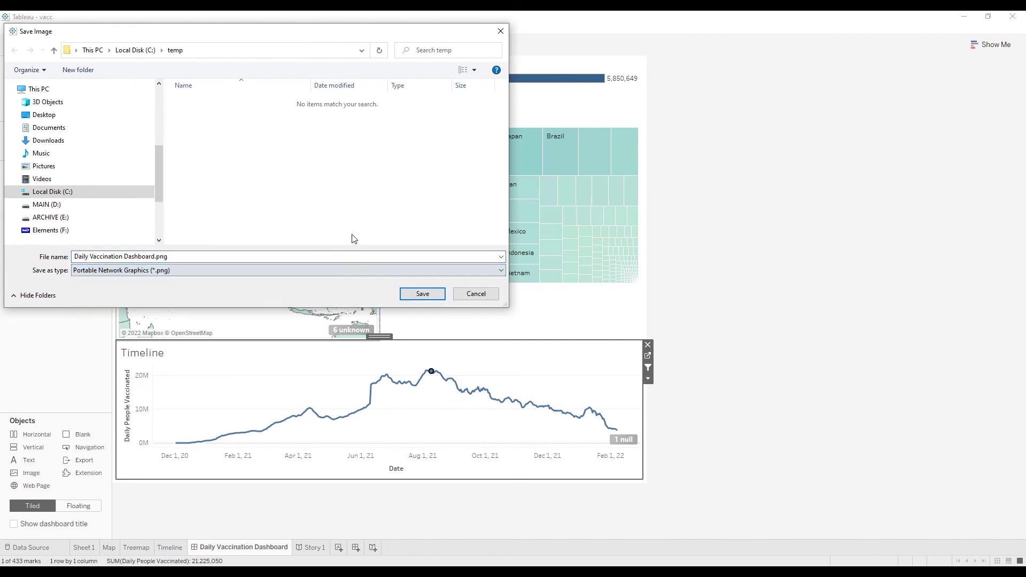
left_click(423, 294)
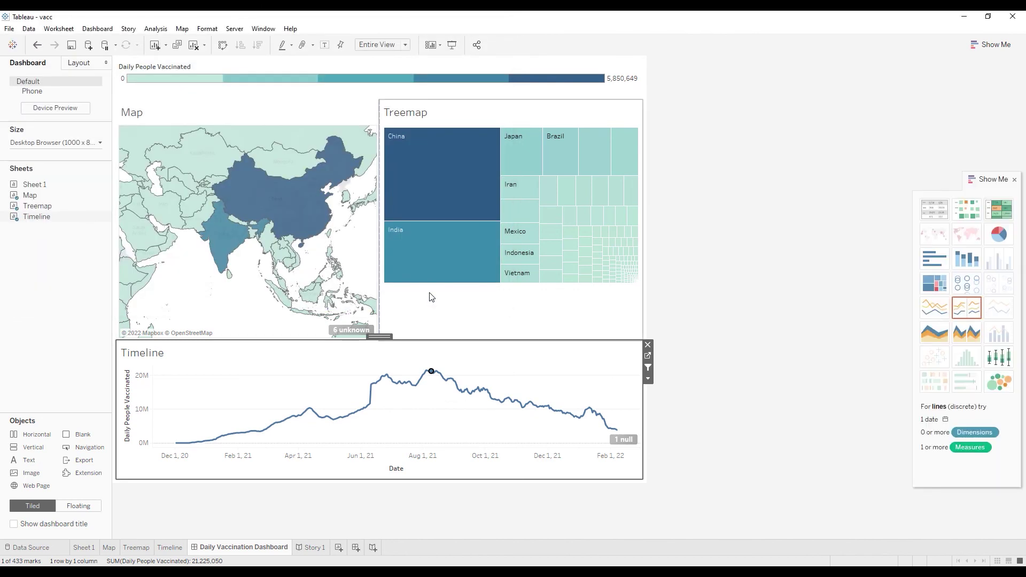
- Open 'Daily Vaccination Dashboard.png' from the temp folder to check it, then return to Tableau
left_click(161, 565)
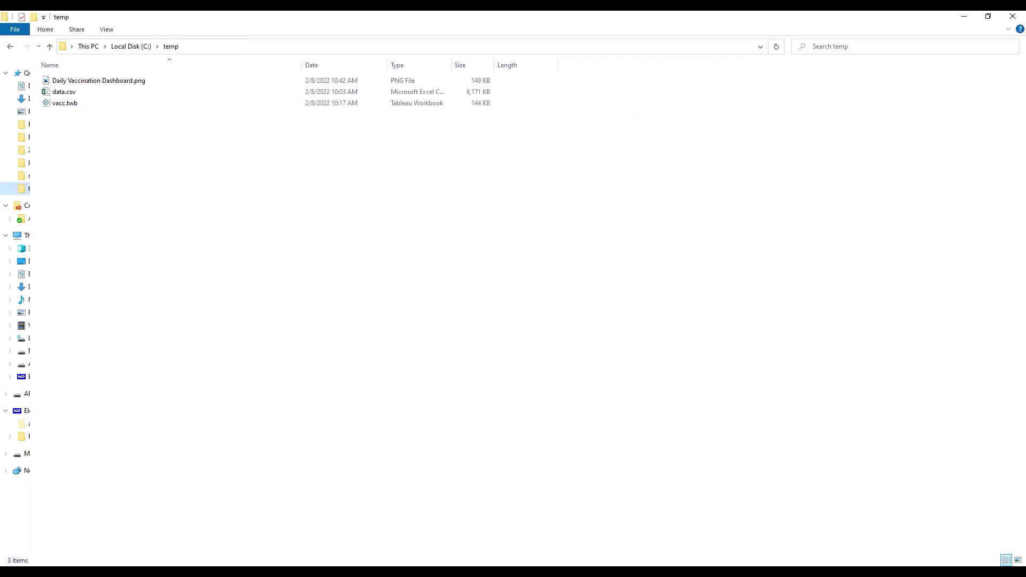
left_click(123, 85)
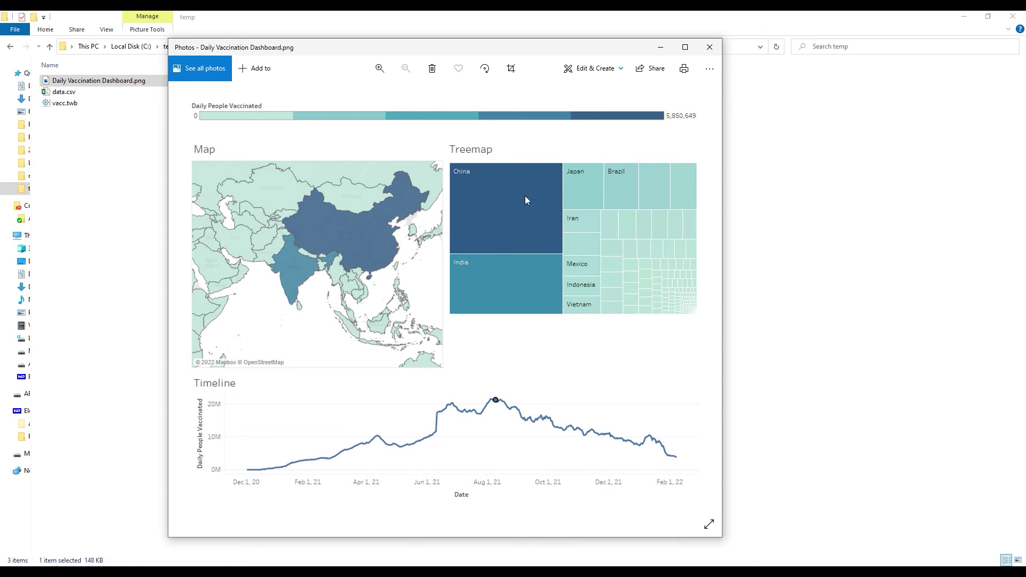
left_click(718, 52)
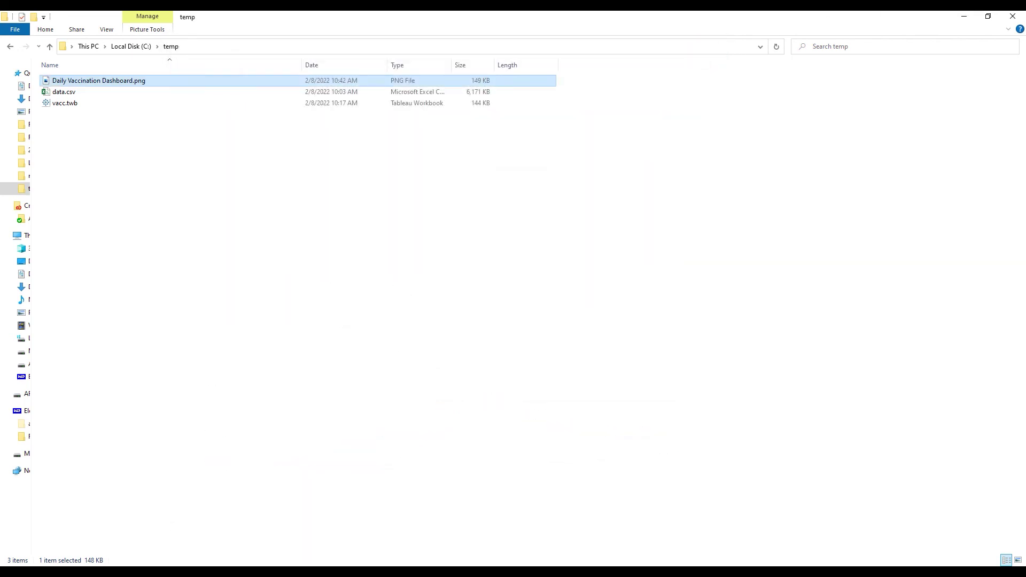
left_click(964, 16)
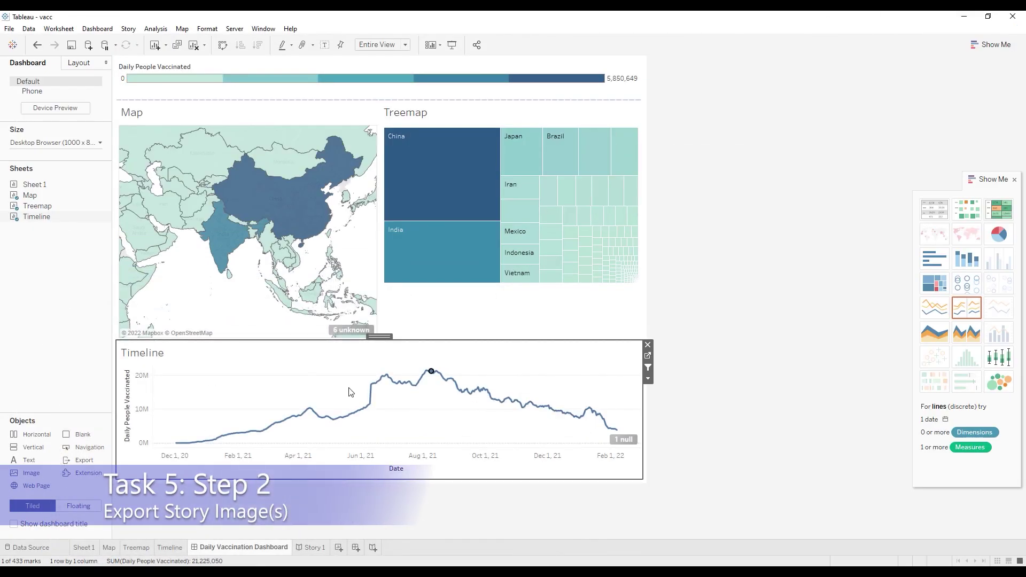
- Export Story 1 as the image 'Story 1.png' into C:\temp
left_click(316, 548)
left_click(131, 30)
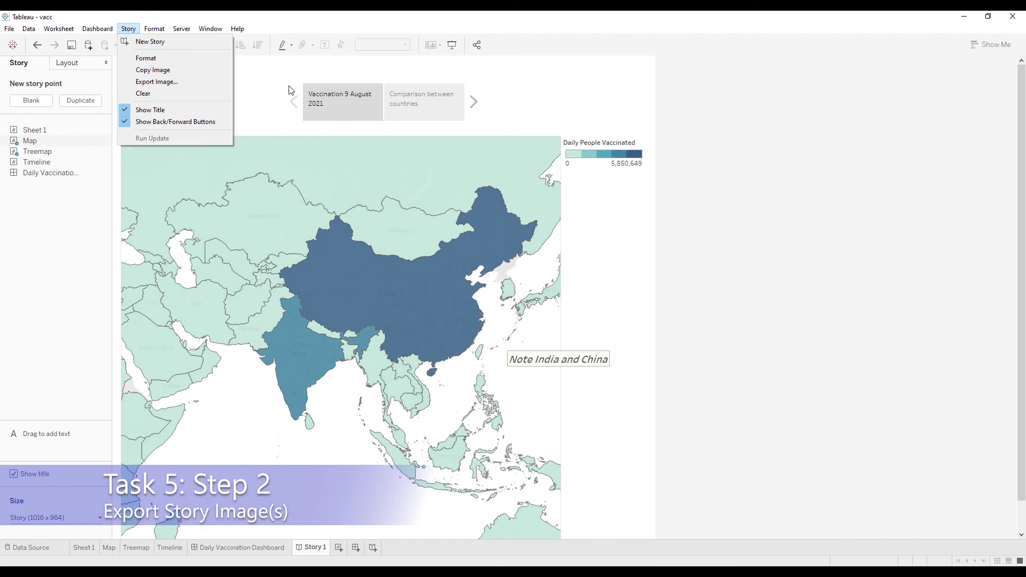
left_click(193, 81)
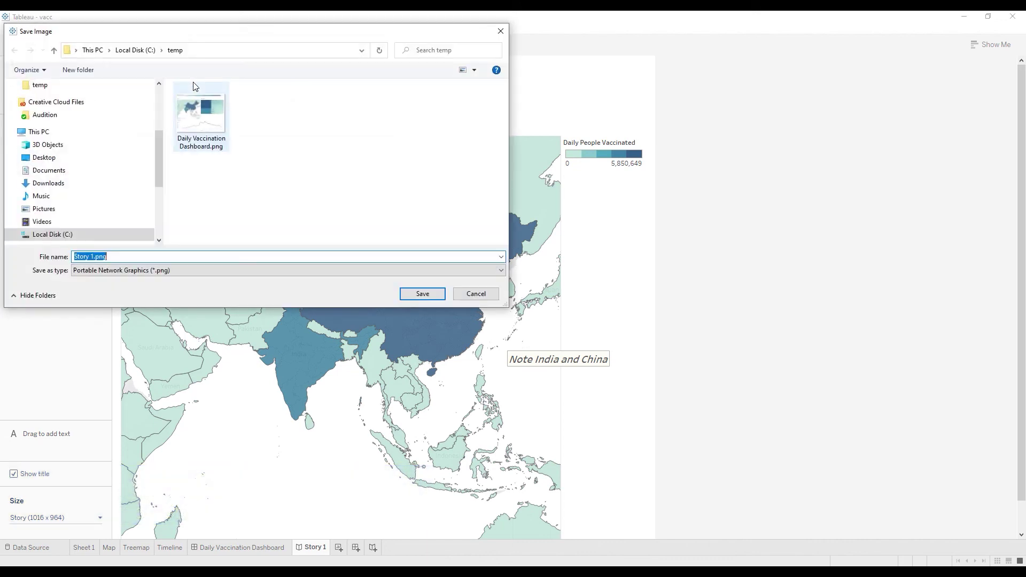
left_click(419, 293)
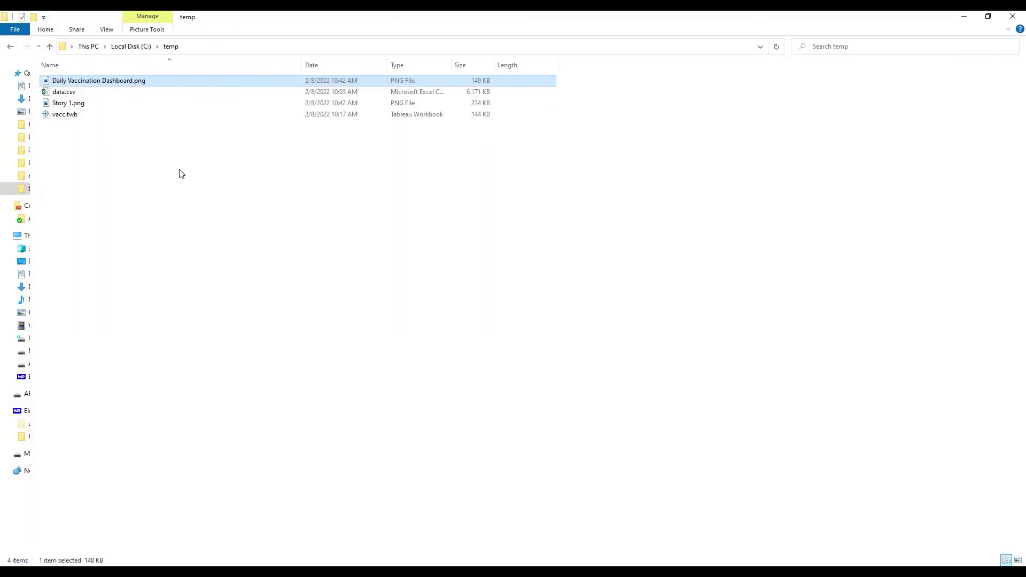
- Open 'Story 1.png' in File Explorer to preview it, then close the preview
left_click(86, 106)
double_click(86, 105)
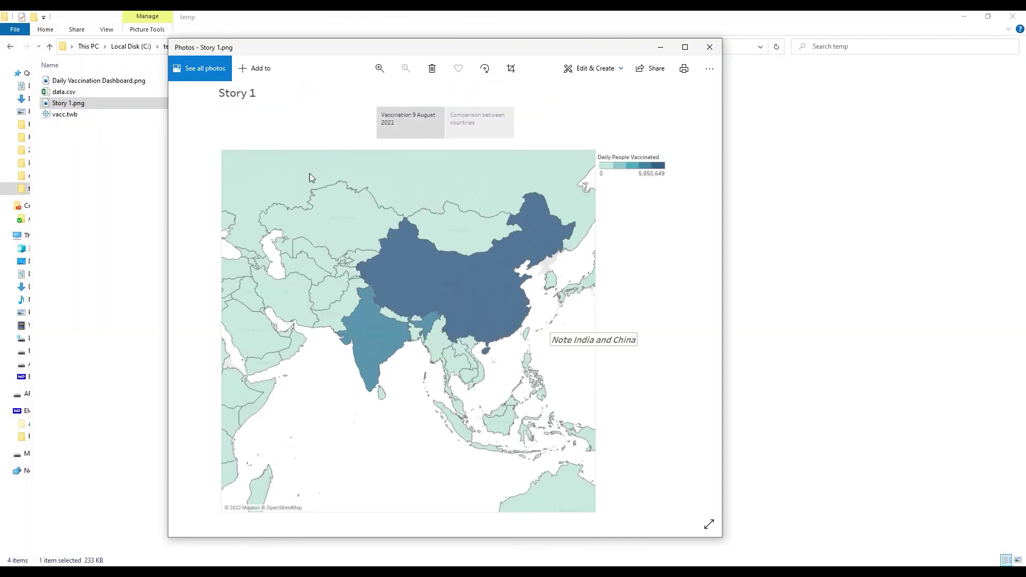
left_click(709, 47)
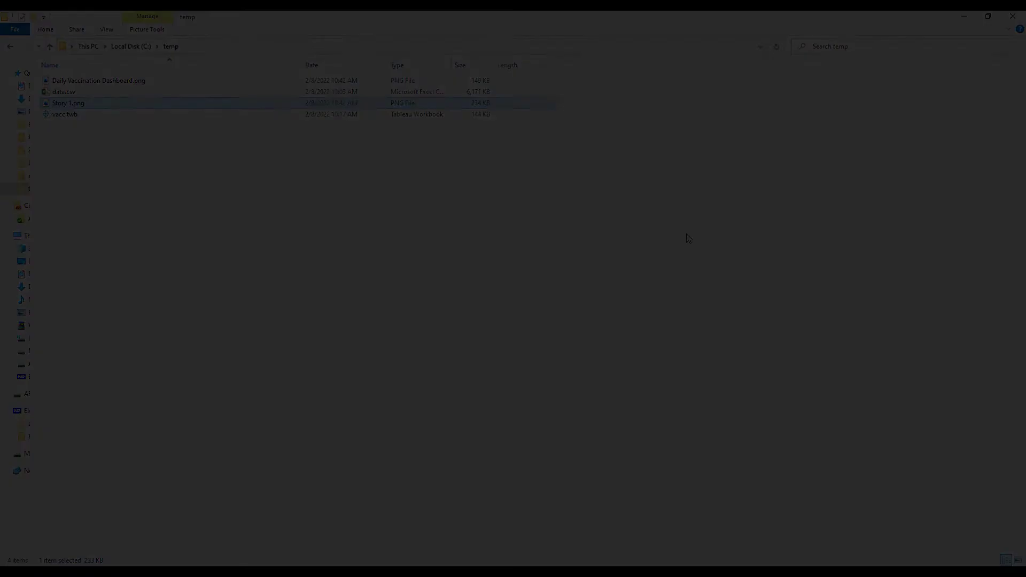